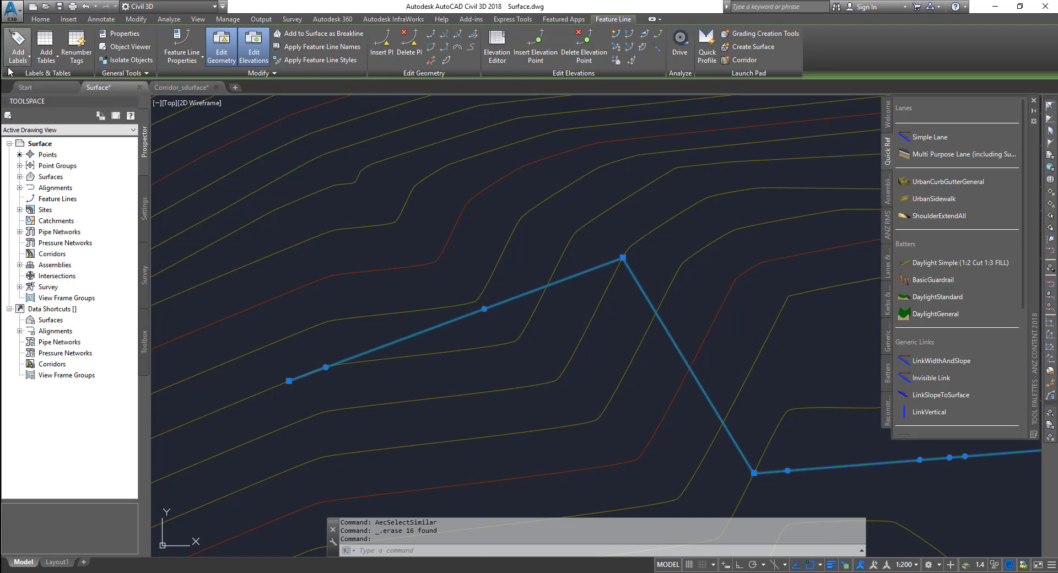
- Add single-segment labels at three points along the feature line's upper sloping leg
left_click(16, 64)
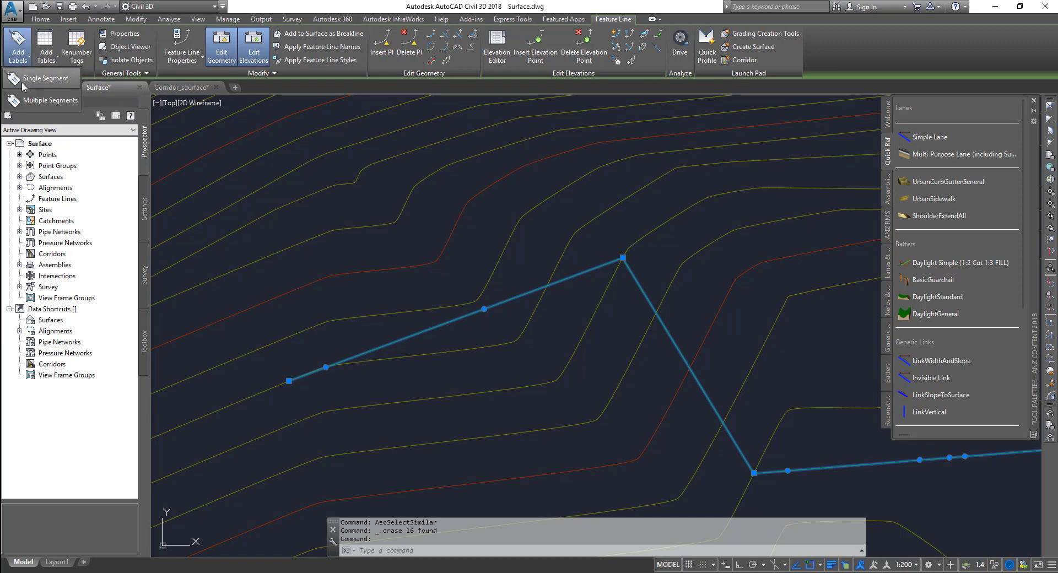
left_click(51, 78)
left_click(368, 350)
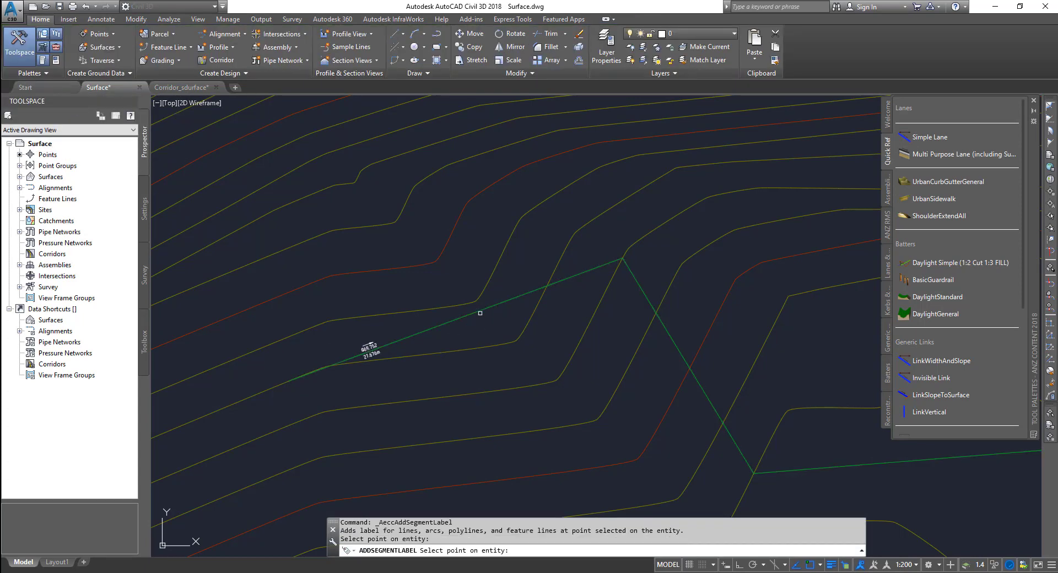
left_click(516, 297)
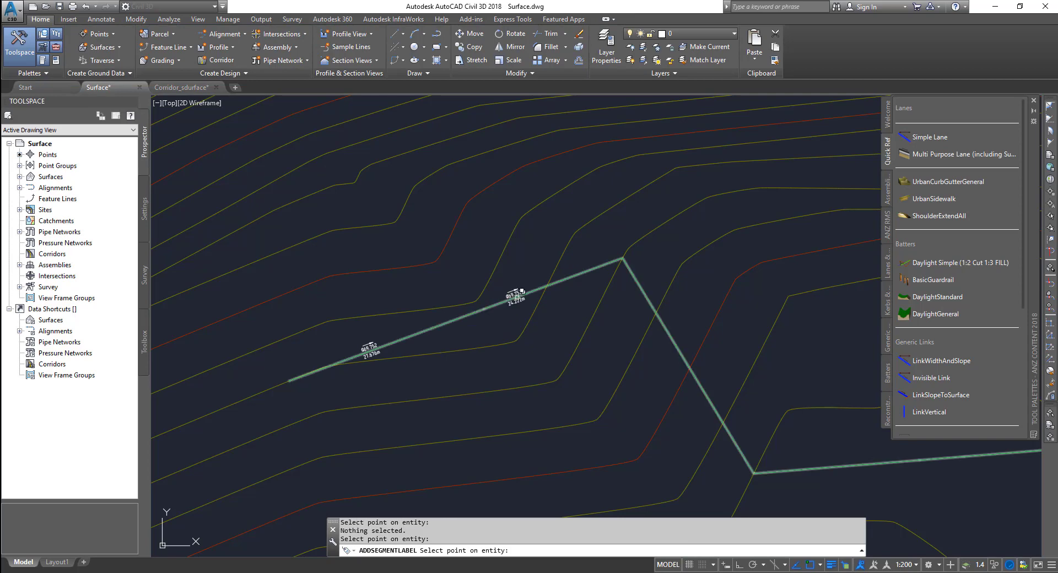
left_click(587, 269)
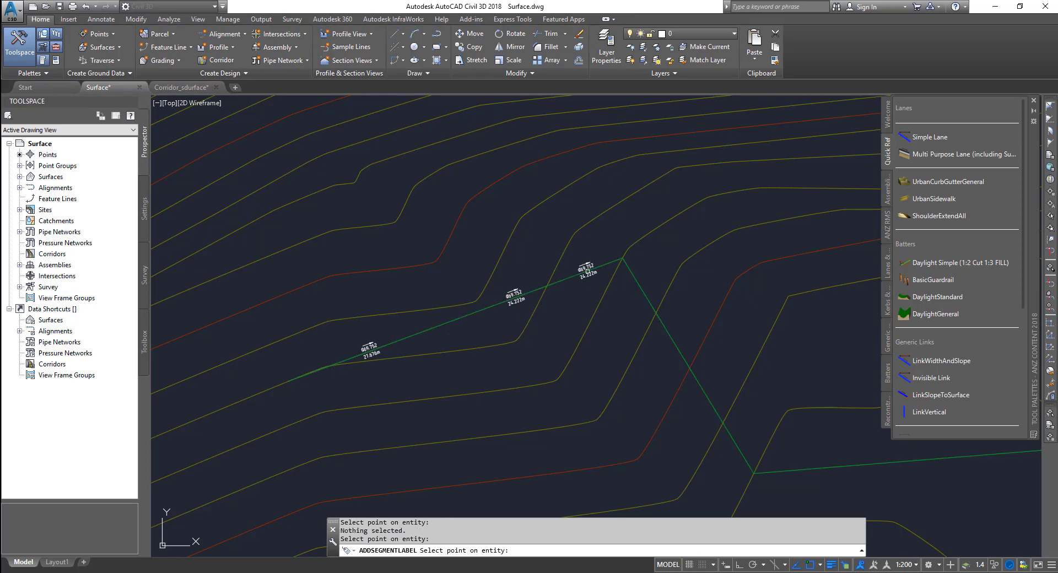
key("Escape")
- Add labels to all segments of the feature line with the Multiple Segments option
left_click(587, 267)
left_click(18, 49)
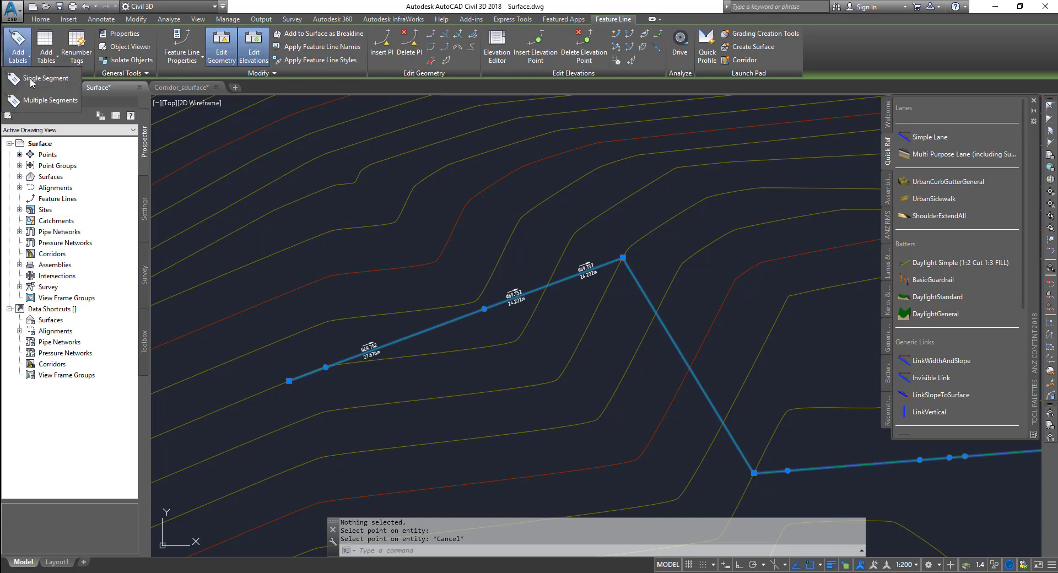
left_click(50, 101)
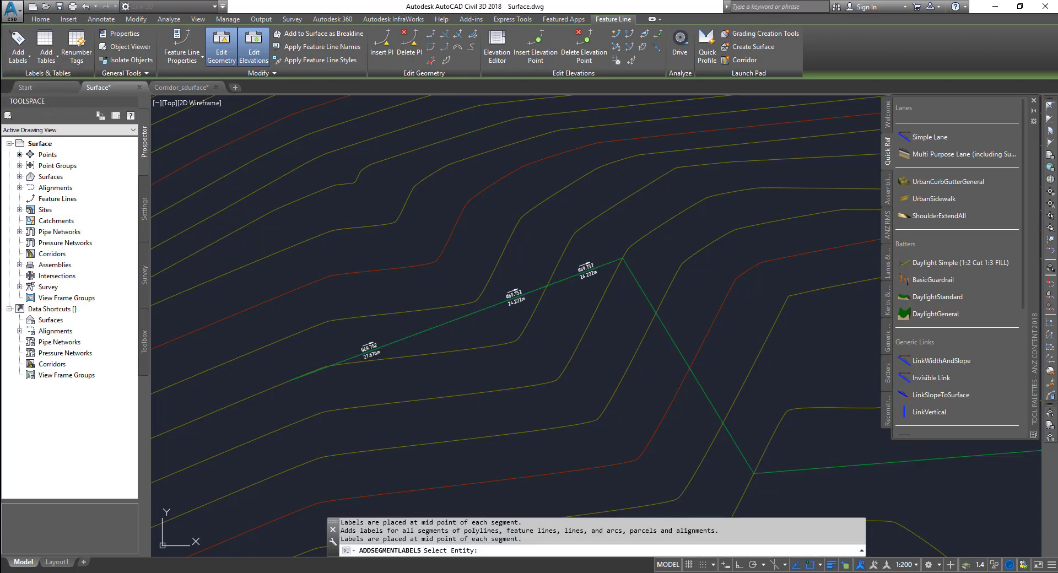
left_click(402, 338)
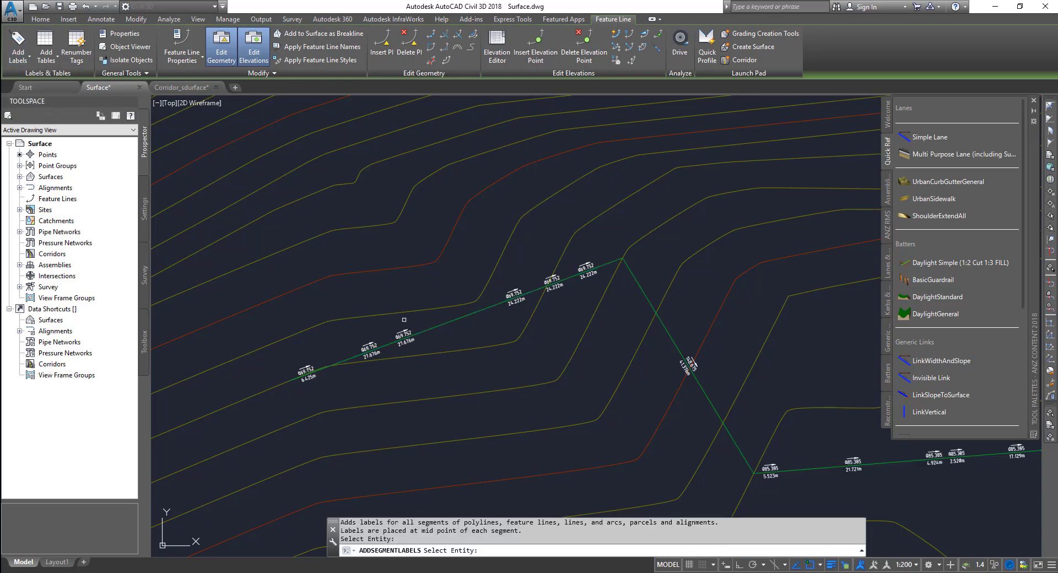
key("Return")
- Start a segment table in the ANZ_Segment style, pick three labels on the feature line's upper leg and convert them to tag mode
left_click(639, 288)
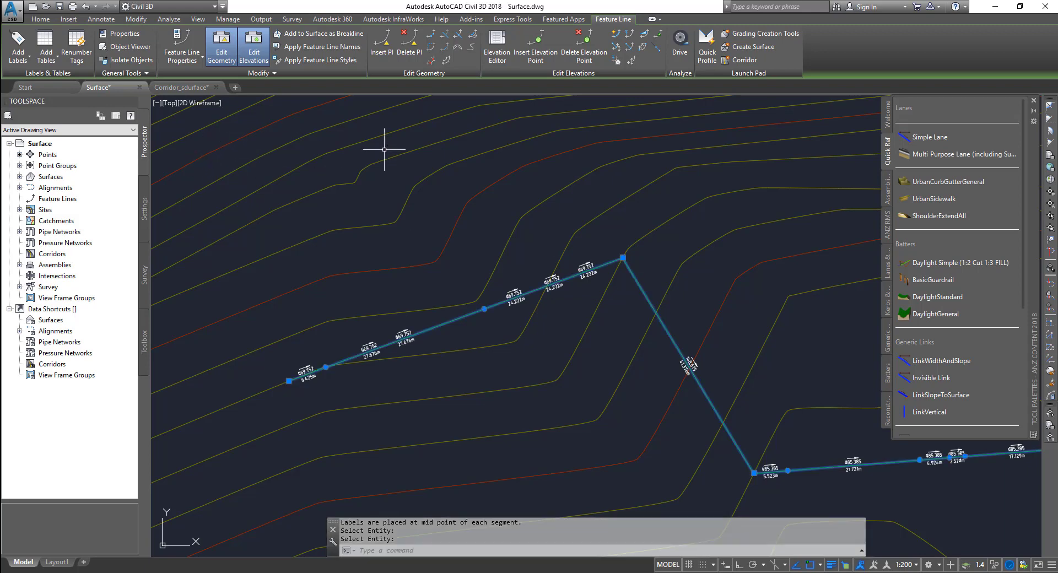
left_click(49, 62)
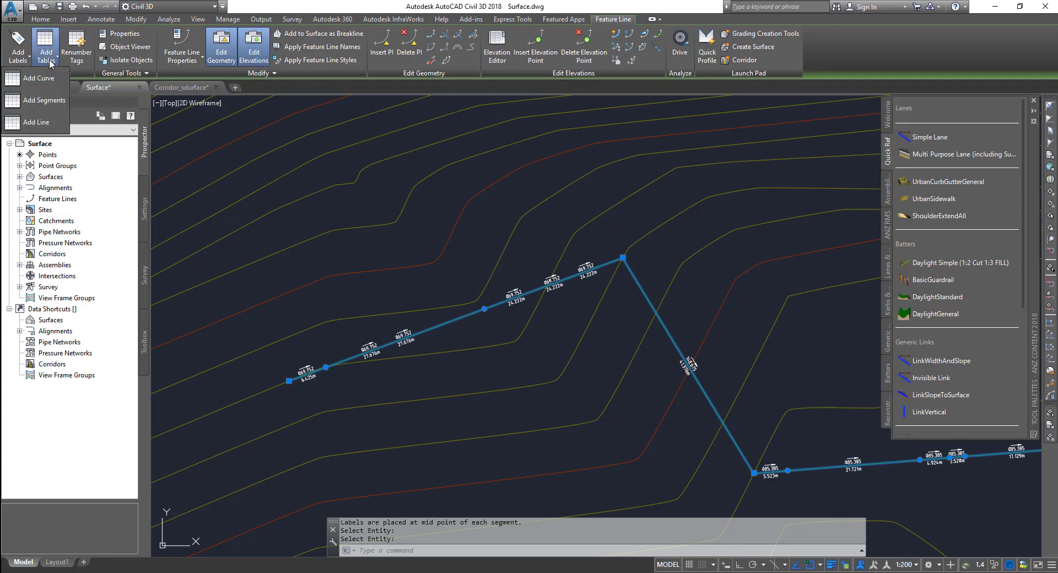
left_click(44, 101)
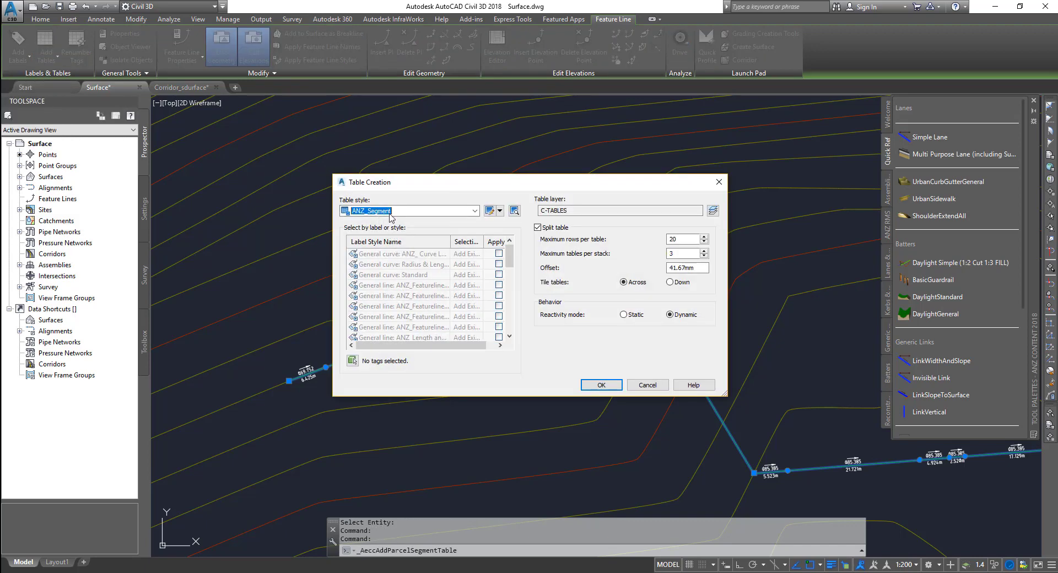
left_click_drag(512, 182, 700, 85)
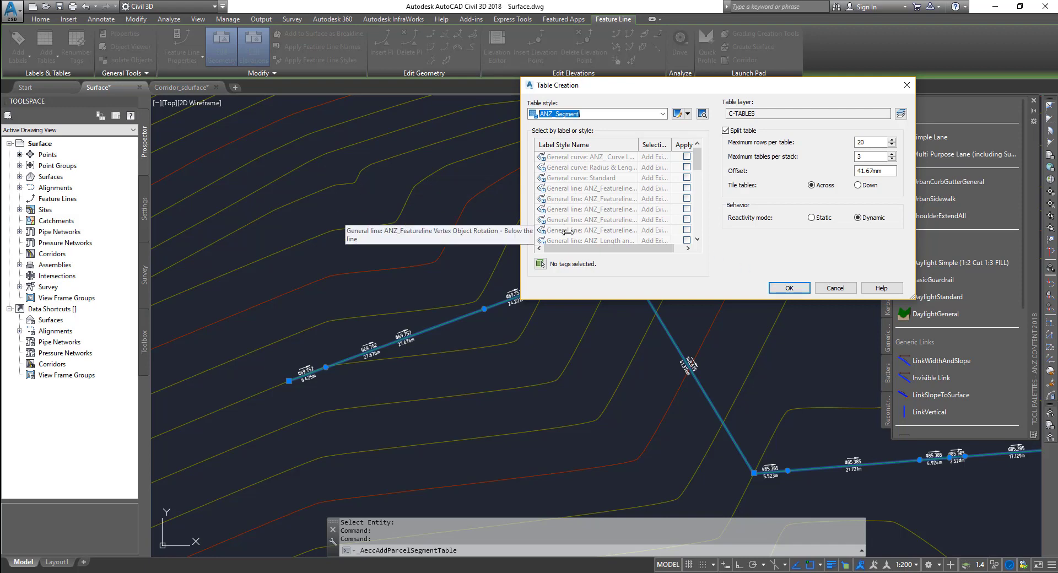
left_click(542, 265)
left_click(405, 337)
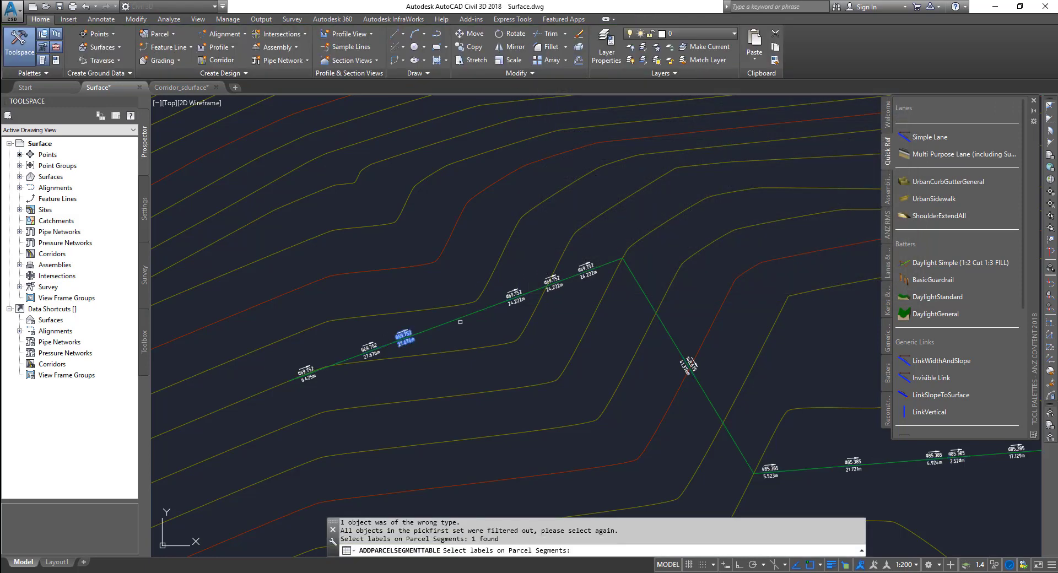
left_click(516, 297)
left_click(555, 282)
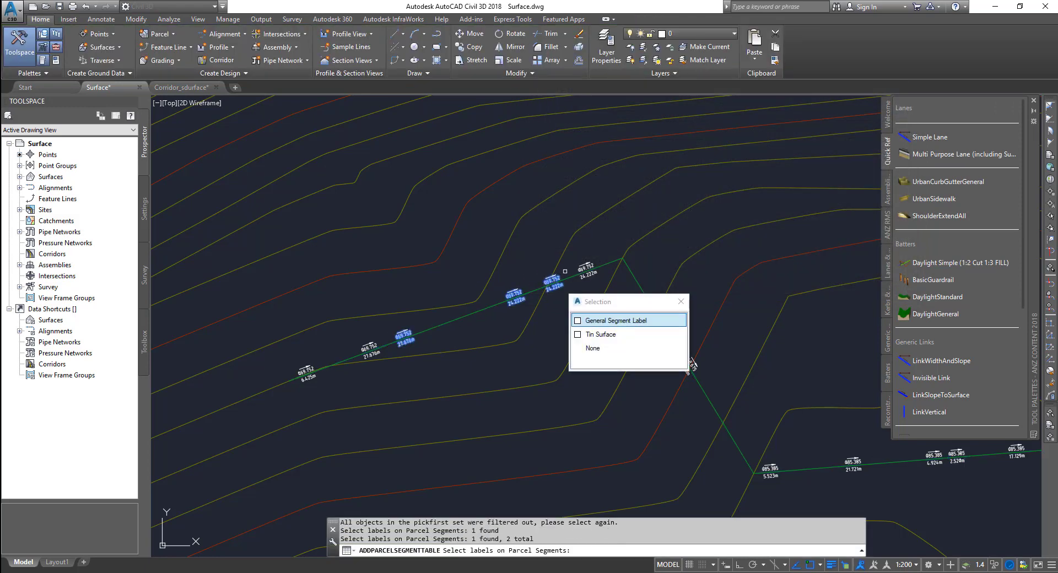
key("Return")
key("Return")
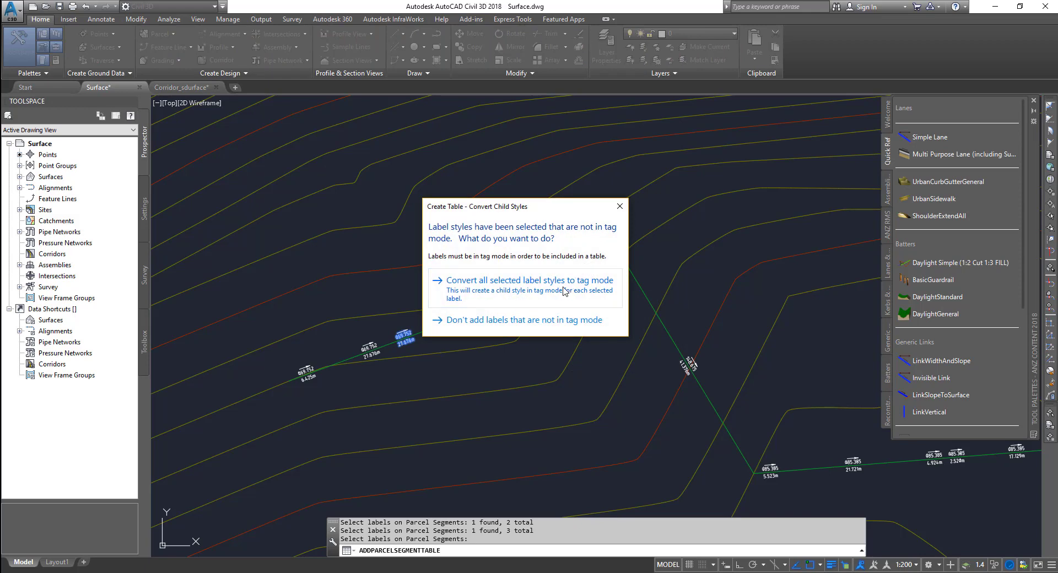
left_click(565, 291)
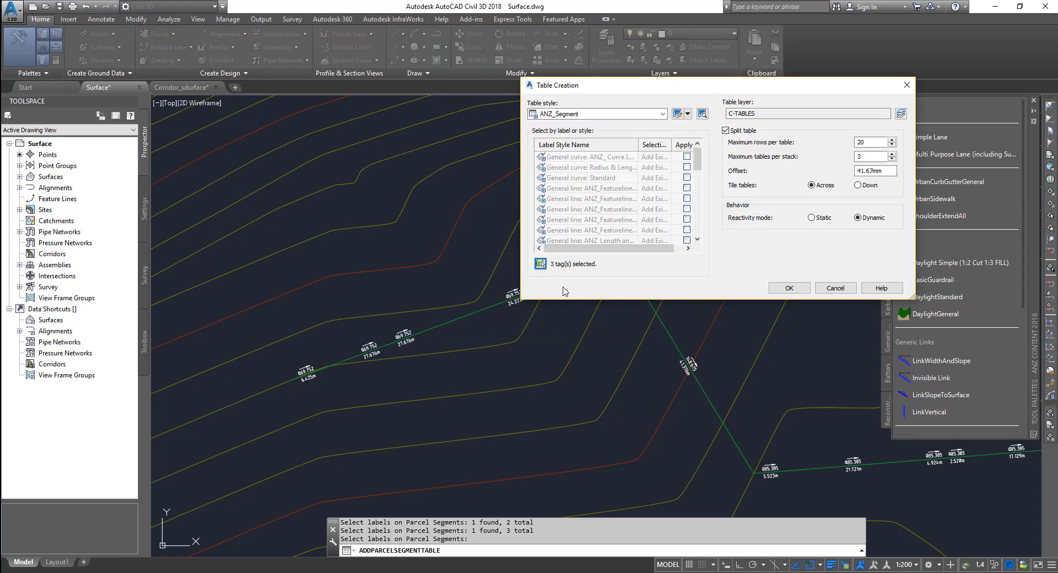
- Create the segment table from the selected tags and place it in the empty area above the surface contours
left_click(789, 288)
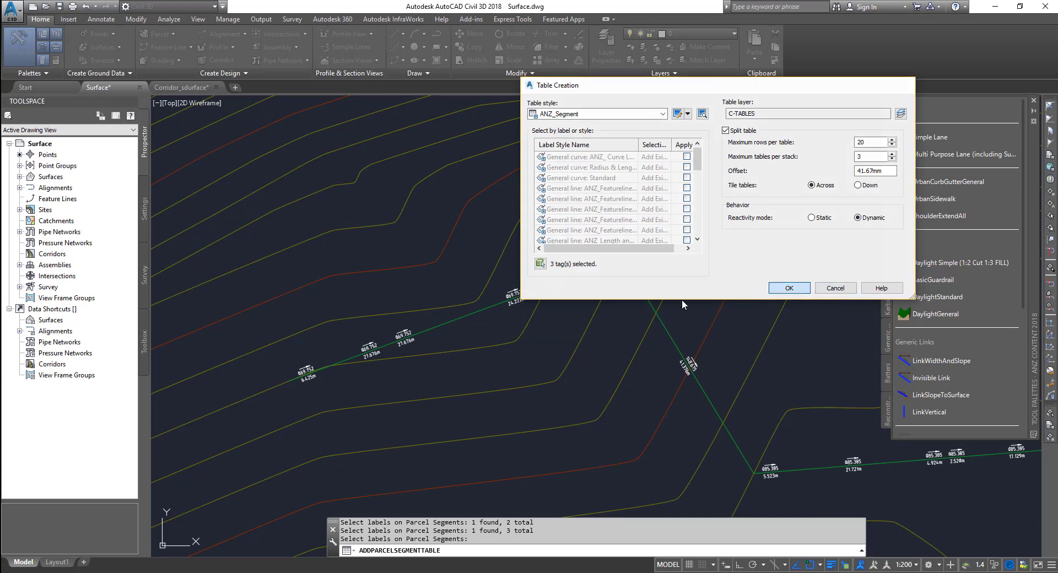
scroll(563, 327, "down", 3)
left_click(468, 144)
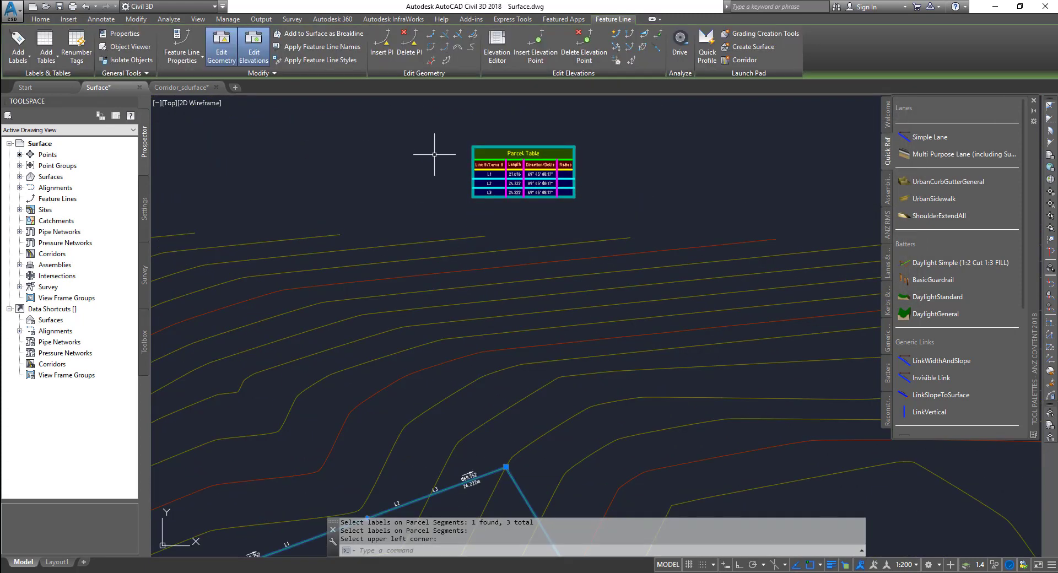
- Examine the placed segment table and compare it with the tag labels on the feature line
scroll(499, 202, "up", 6)
middle_click_drag(499, 203, 321, 296)
scroll(322, 296, "down", 5)
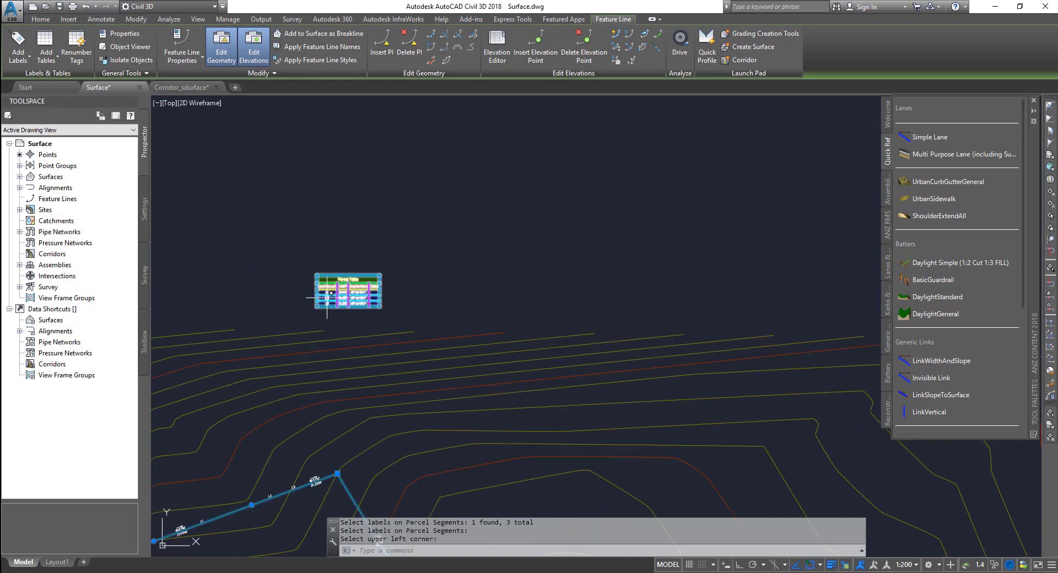
scroll(419, 314, "up", 8)
scroll(419, 320, "up", 3)
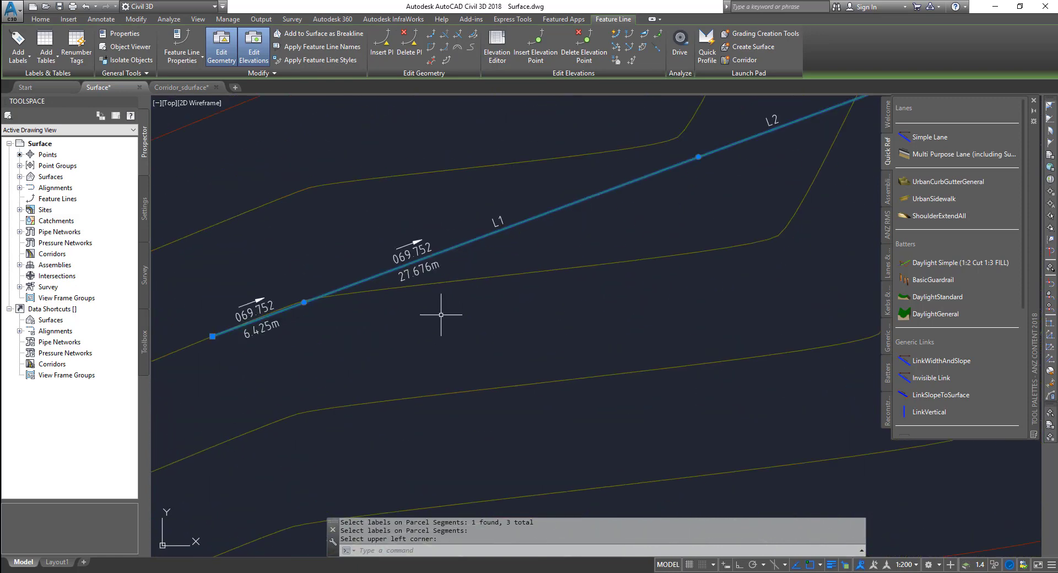
scroll(427, 323, "down", 3)
key("Escape")
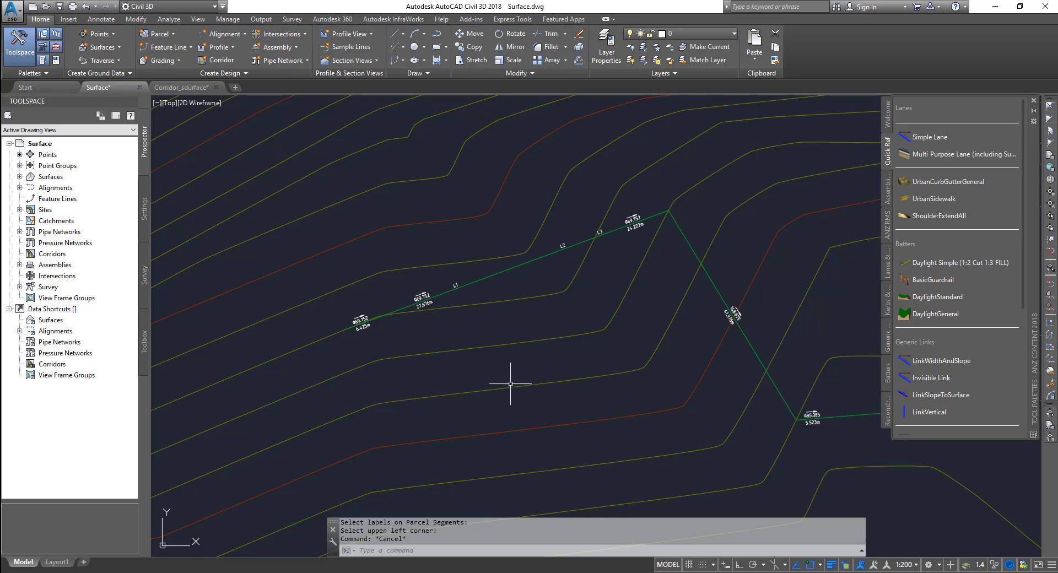
scroll(515, 380, "down", 4)
scroll(515, 246, "up", 5)
scroll(573, 316, "down", 6)
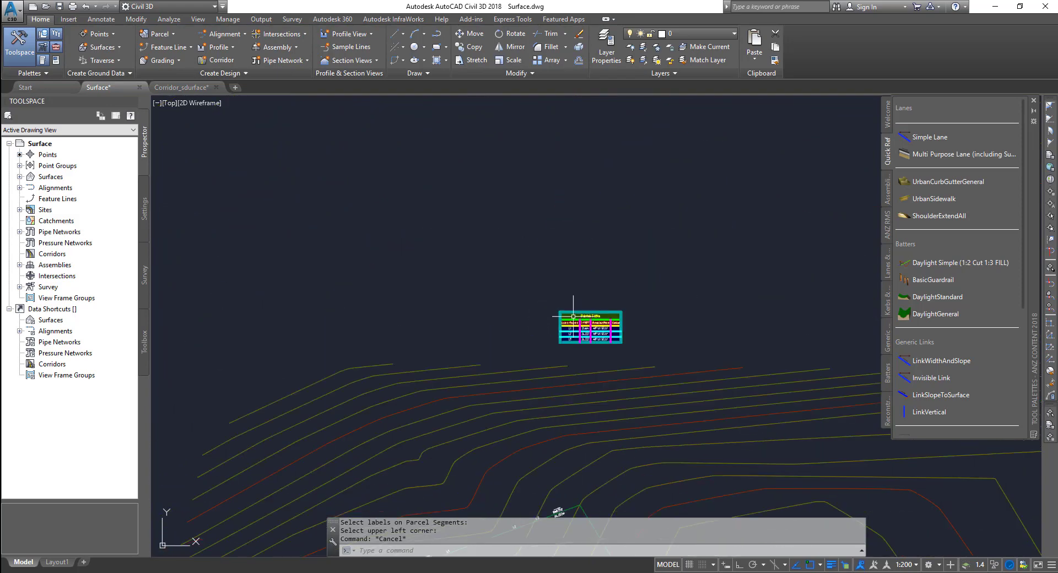
middle_click_drag(573, 315, 545, 187)
scroll(554, 325, "up", 5)
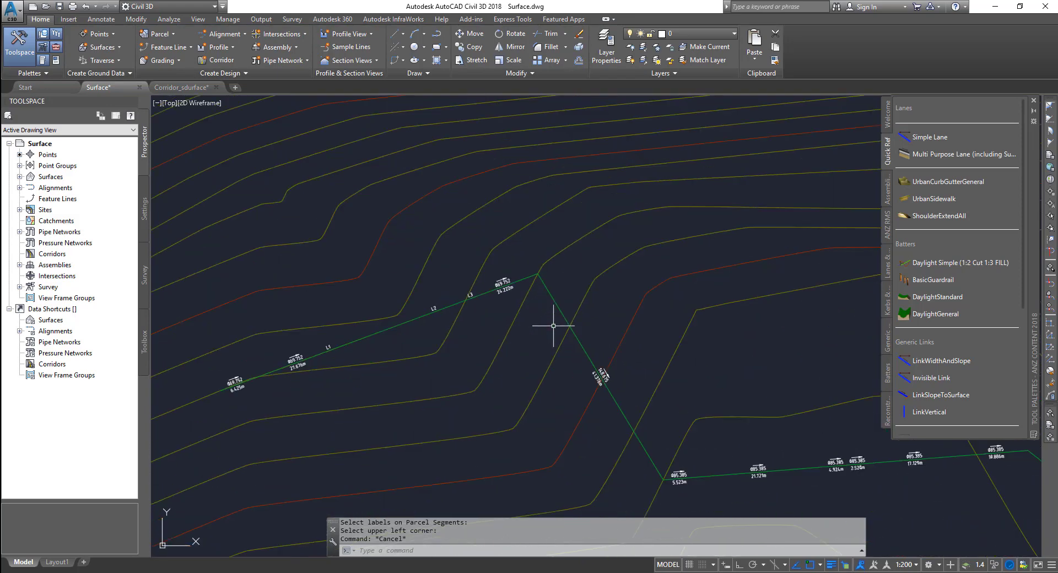
- Open the labelled feature line's properties, enable its name and name it House bd
left_click(555, 302)
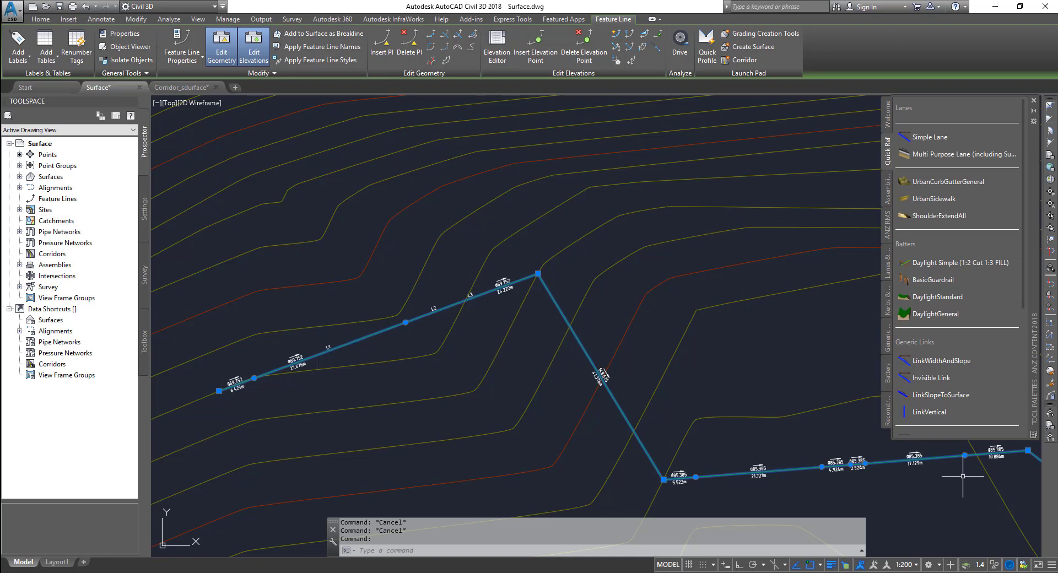
middle_click_drag(961, 474, 796, 445)
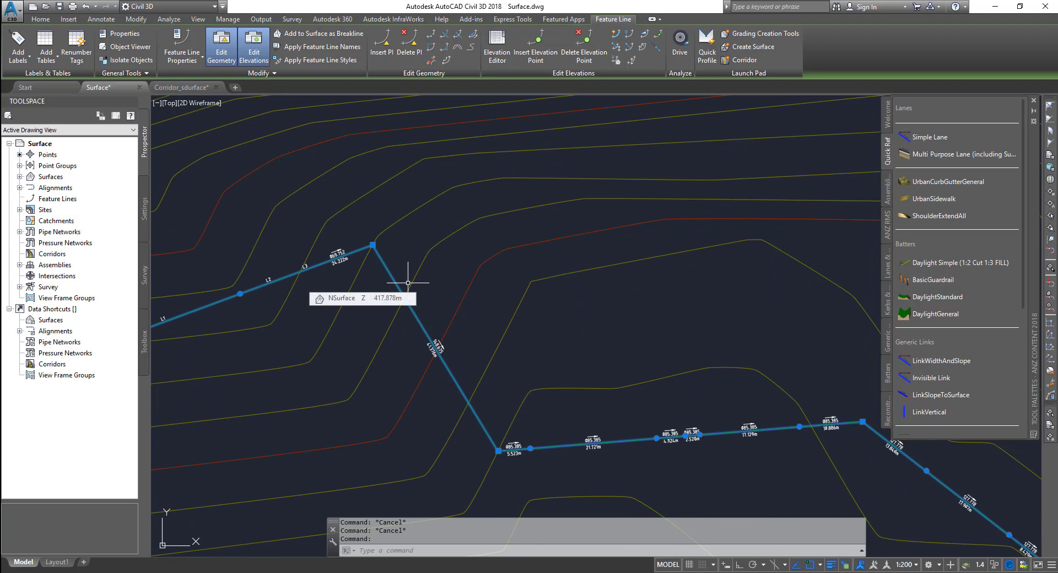
middle_click_drag(408, 284, 631, 263)
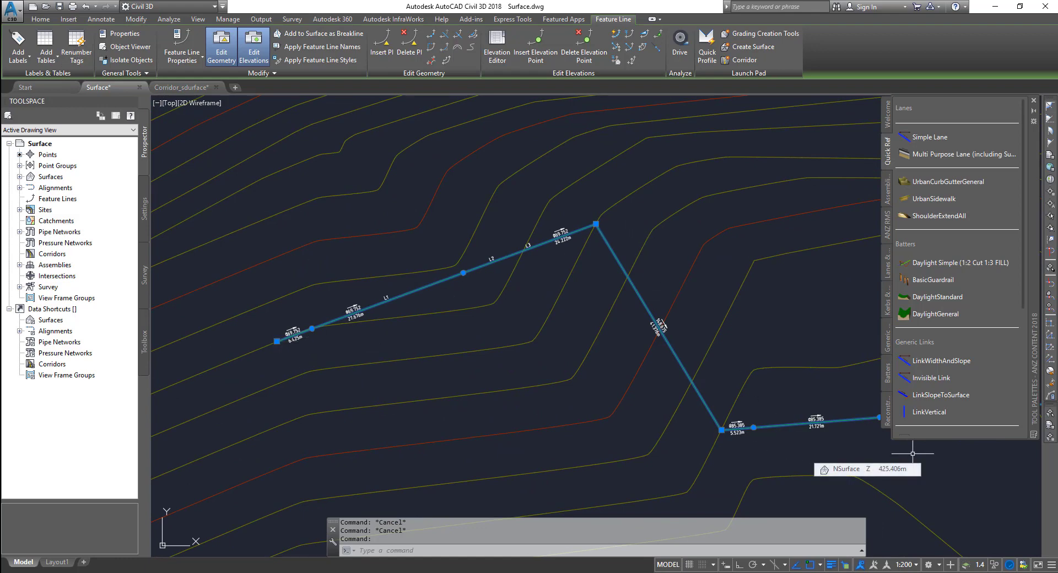
middle_click_drag(371, 175, 274, 179)
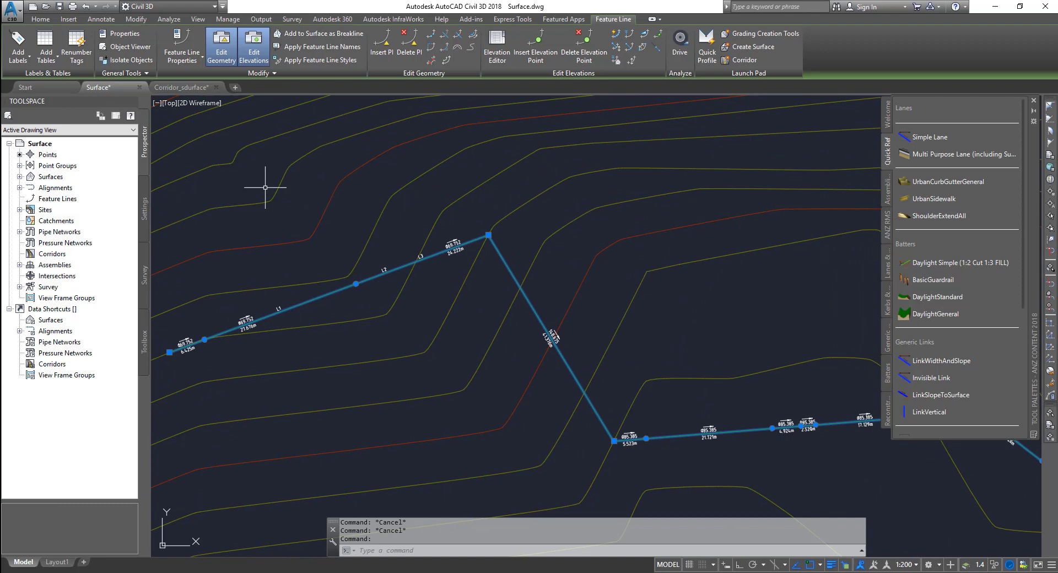
left_click(192, 61)
left_click(179, 78)
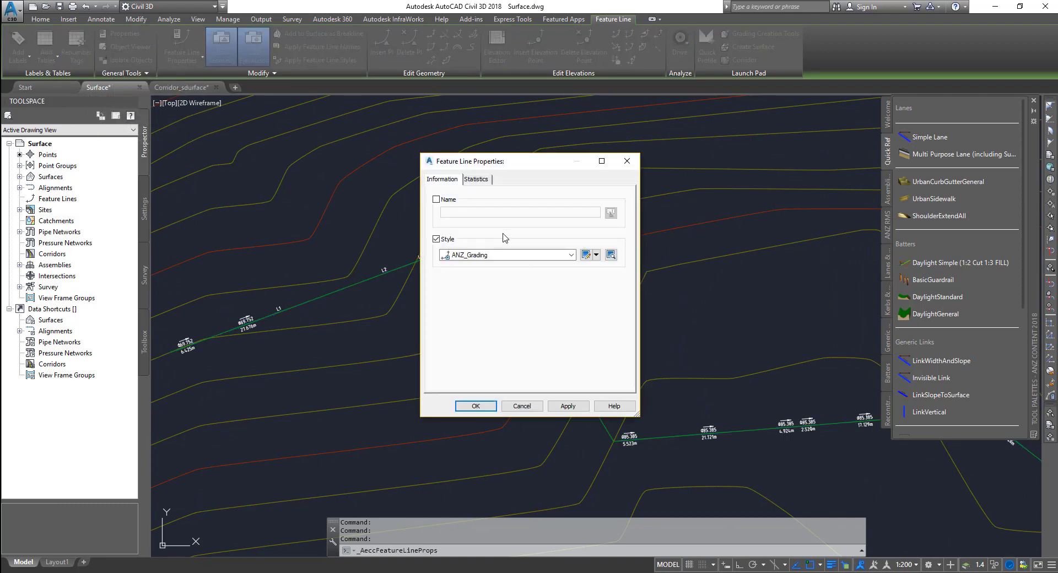
left_click(436, 199)
left_click(471, 212)
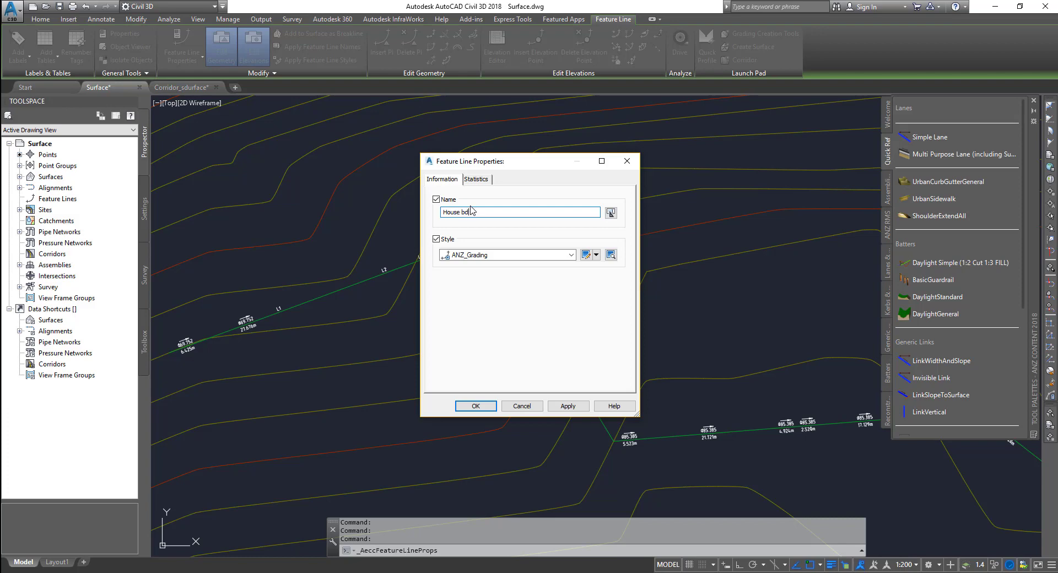
- Review the feature line's point, length, elevation and breakline statistics, and accept the properties
left_click(478, 180)
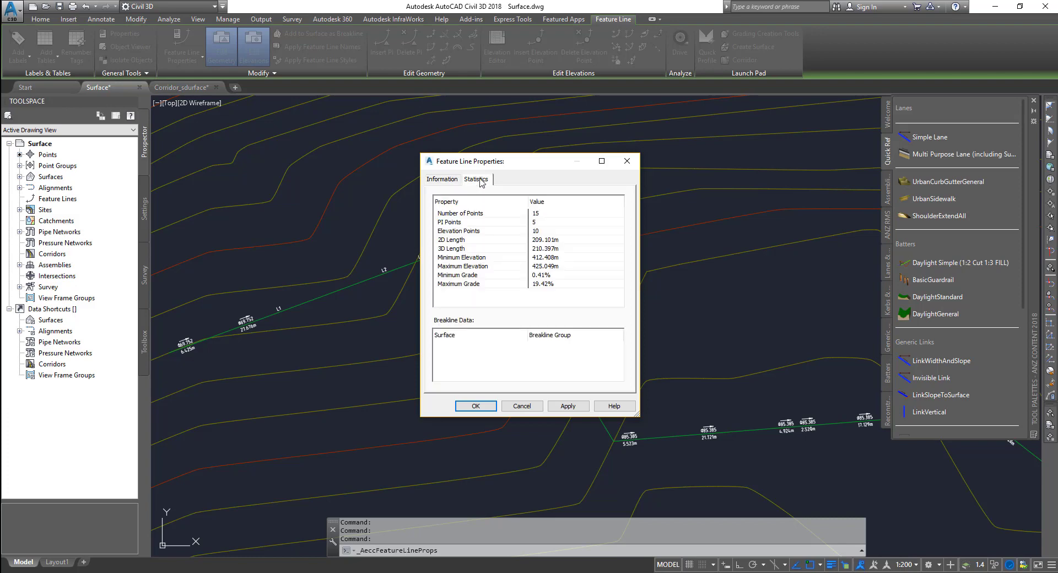
left_click(561, 215)
left_click(562, 223)
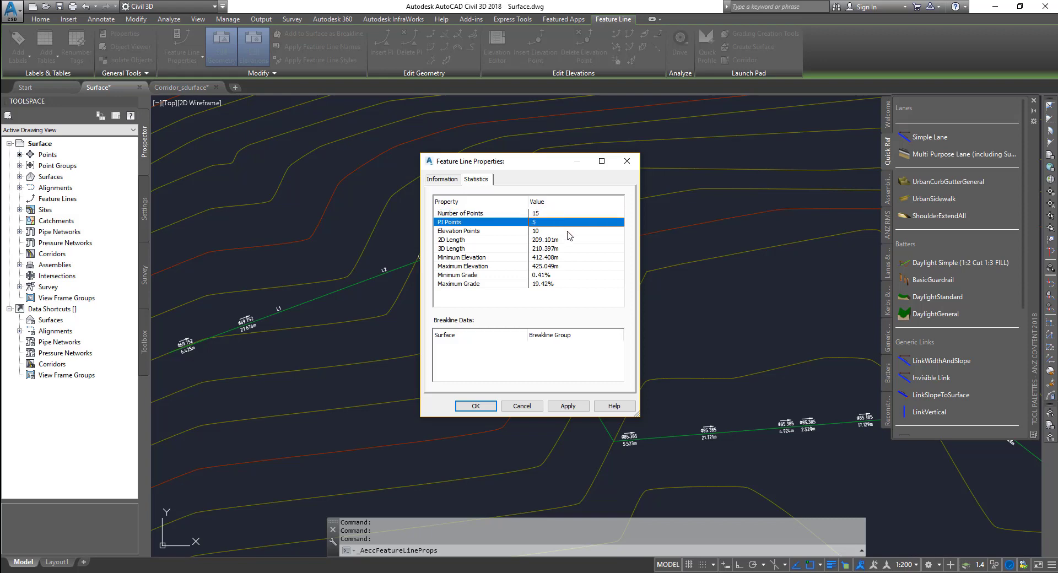
left_click(567, 241)
left_click(571, 248)
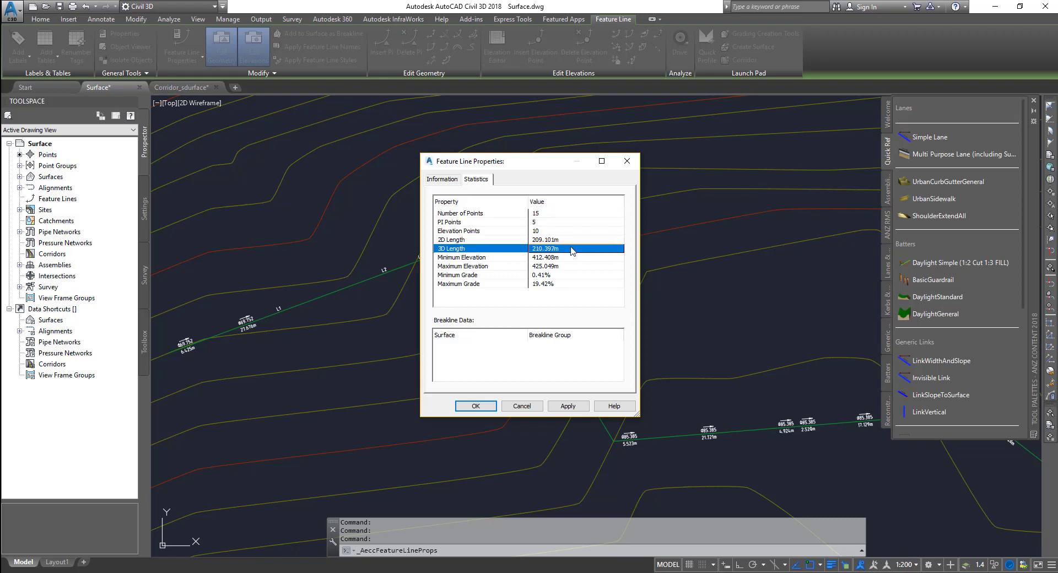
left_click(572, 259)
left_click(572, 267)
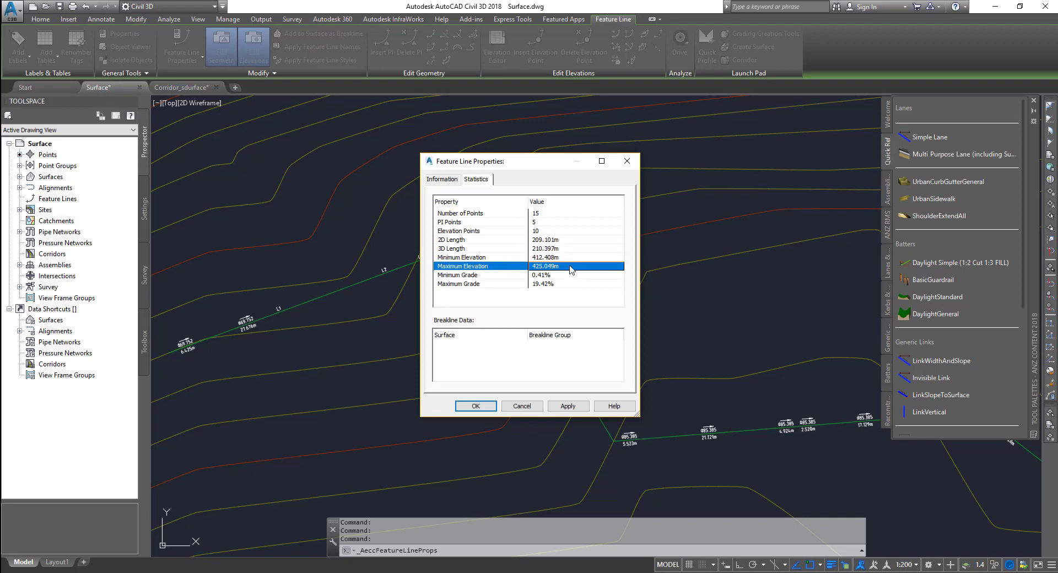
left_click(554, 335)
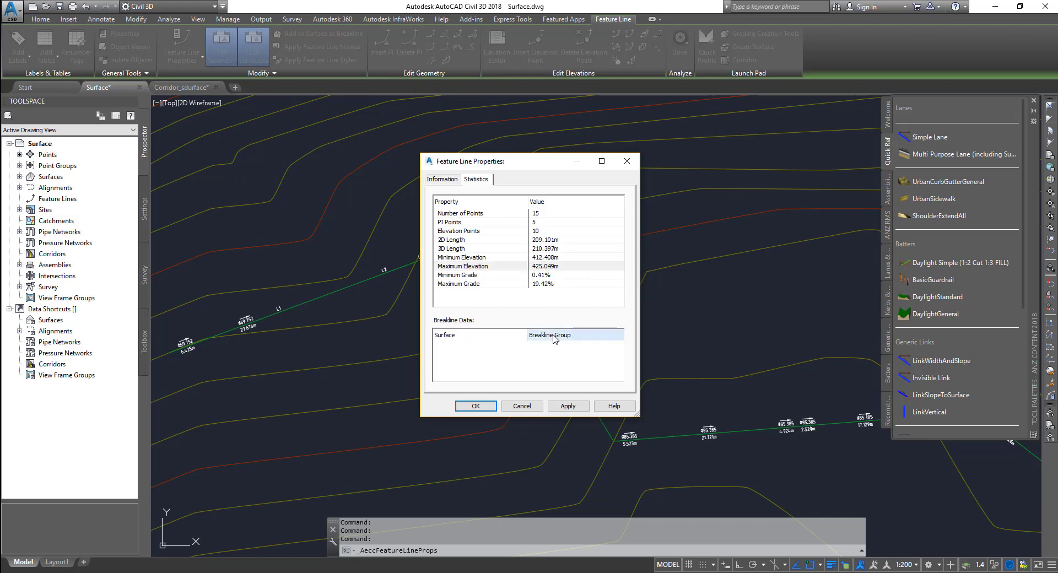
left_click(476, 407)
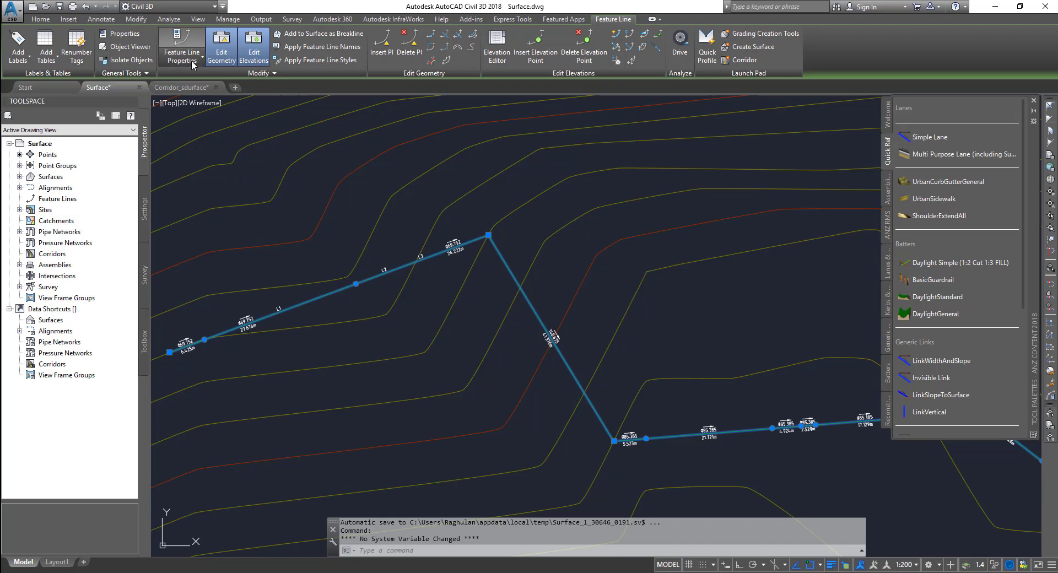
- Open the feature line's ANZ_Grading style and review its profile, section and display settings
left_click(193, 65)
left_click(184, 101)
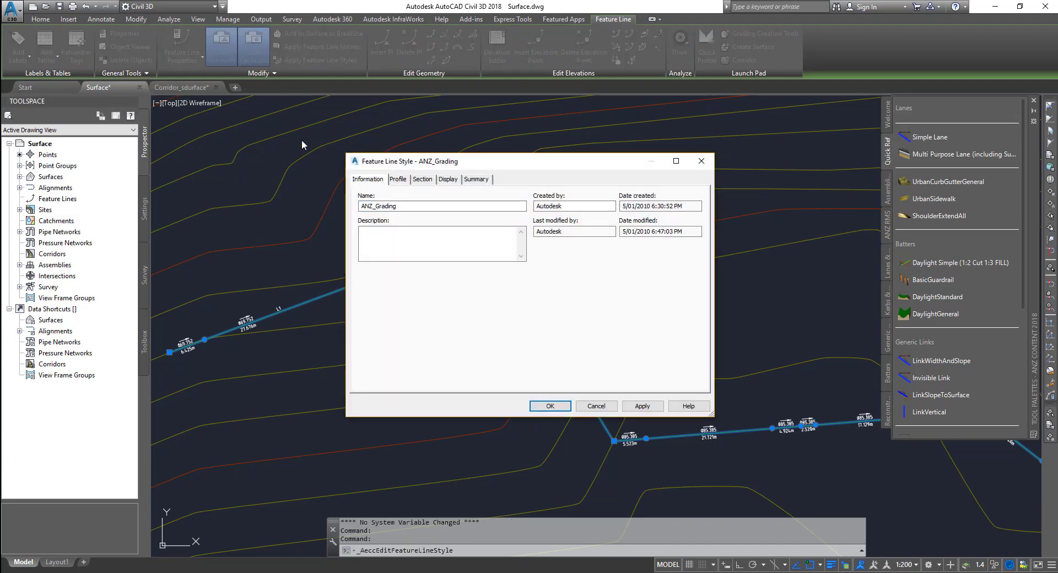
left_click(398, 179)
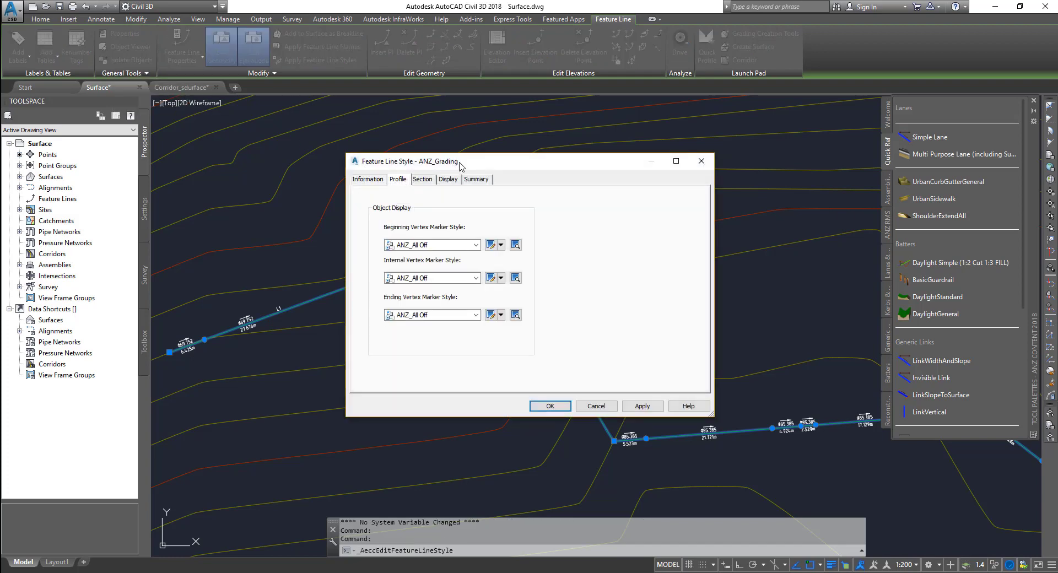
left_click_drag(460, 165, 704, 142)
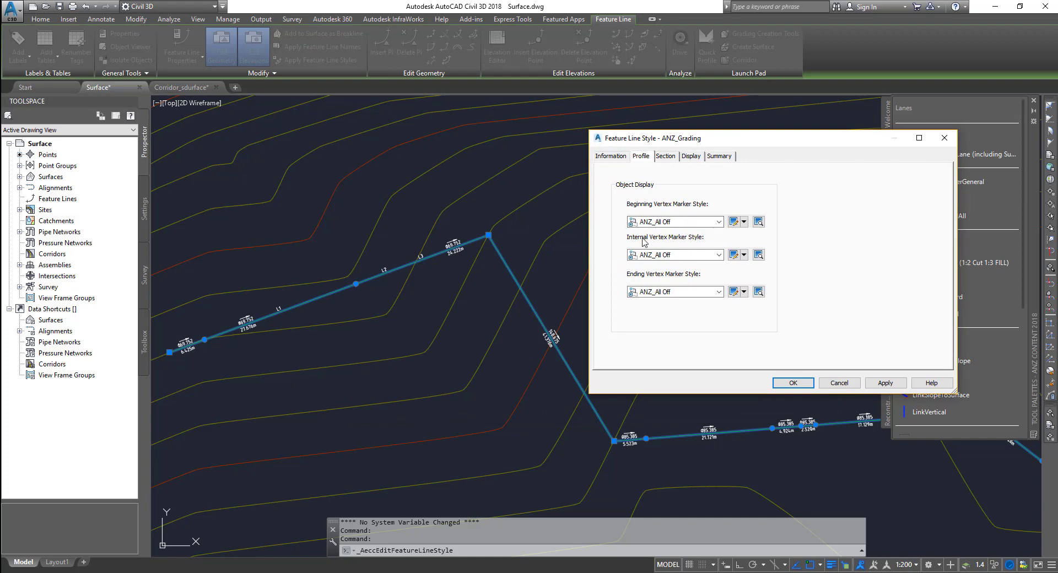
left_click(669, 157)
left_click(696, 158)
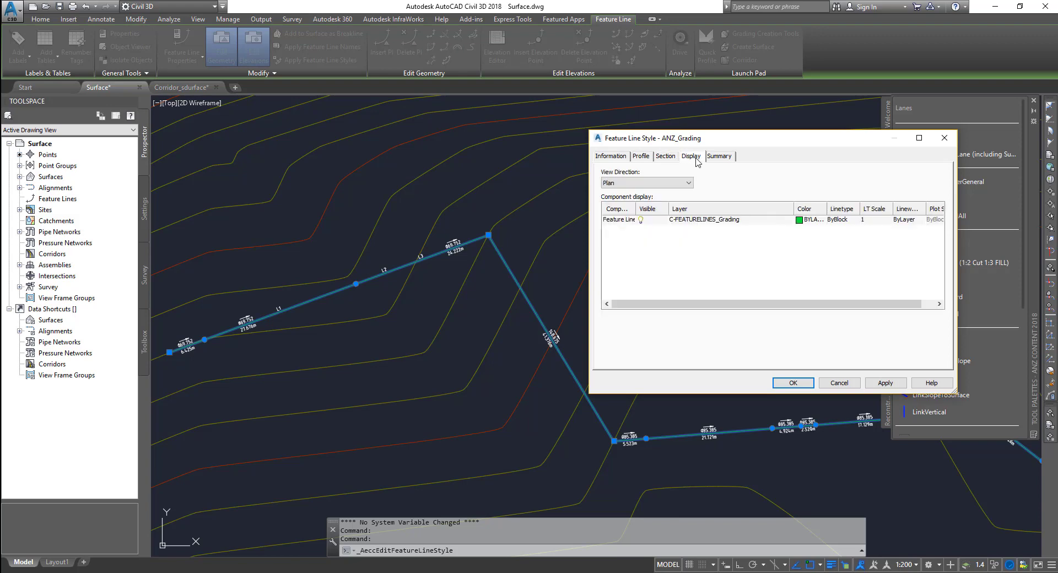
- Set the feature line component's plan display colour to cyan, accept the style, and undo the style change
left_click(800, 220)
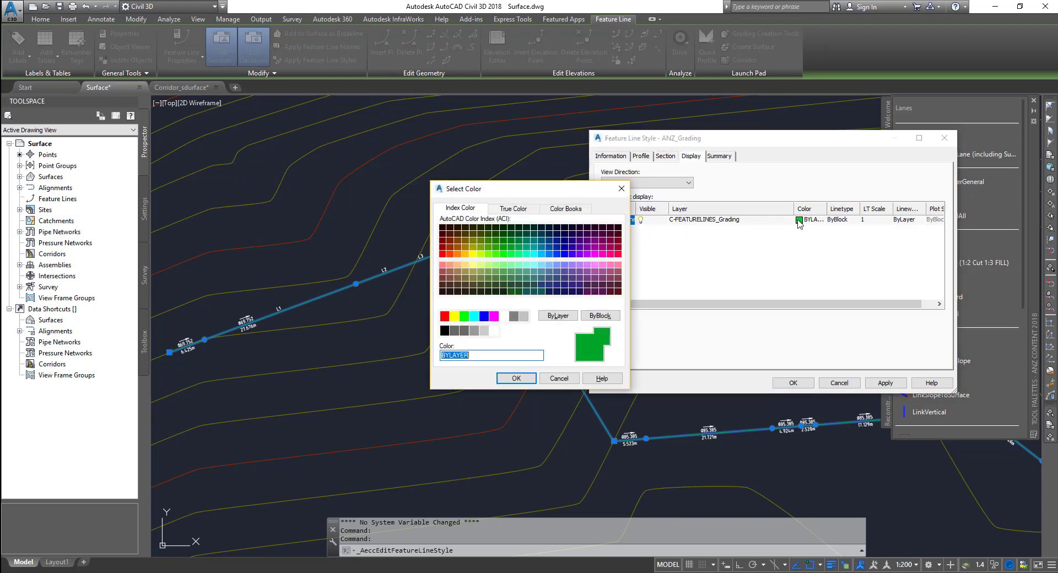
left_click(474, 316)
left_click(516, 378)
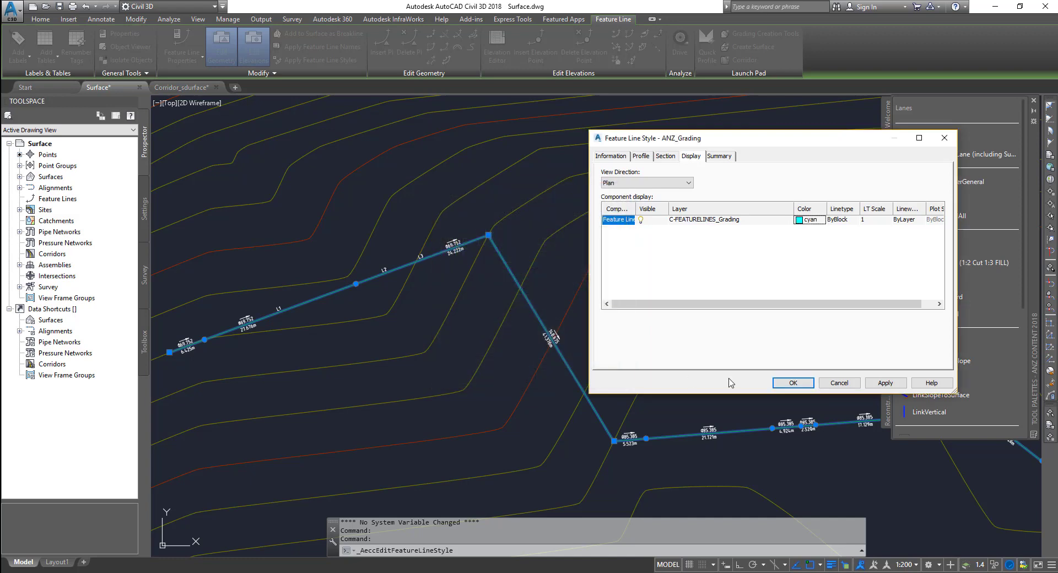
left_click(793, 383)
key("Escape")
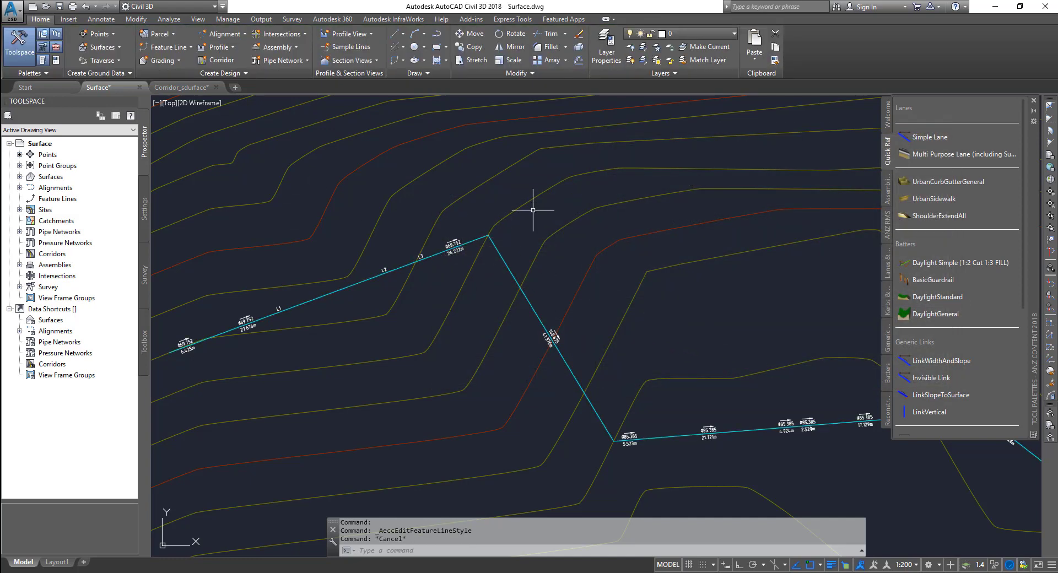
key("ctrl+z")
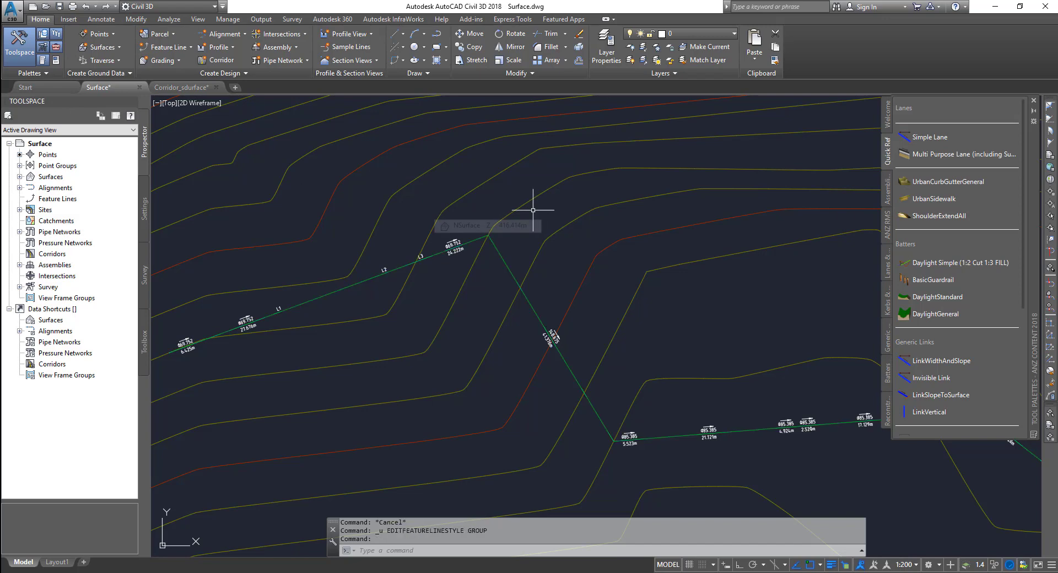
- Try inserting a PI well outside the feature line's steep middle segment, and attempt to delete it at the elevation prompt
left_click(493, 273)
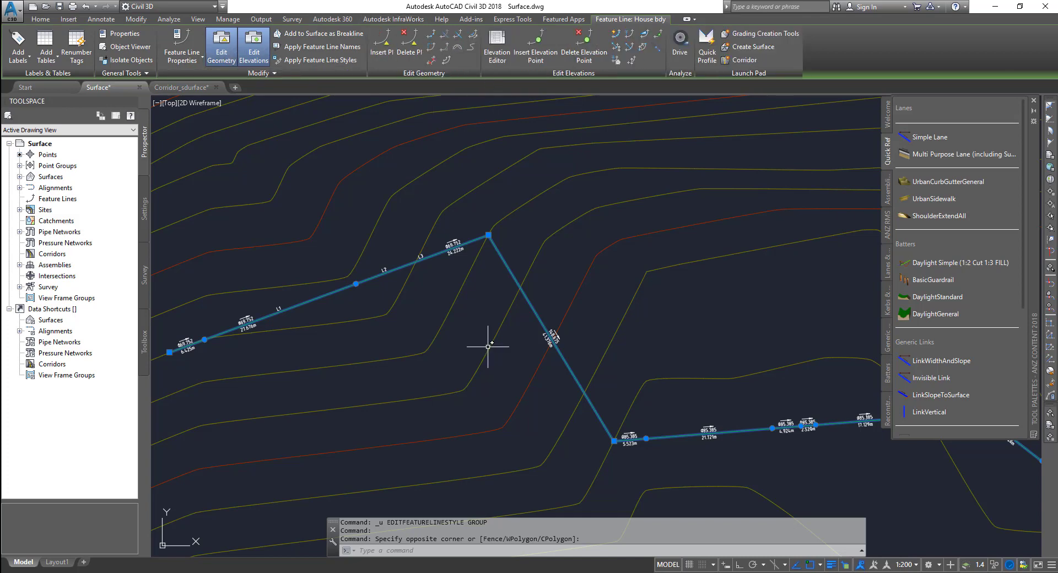
left_click(384, 50)
left_click(593, 291)
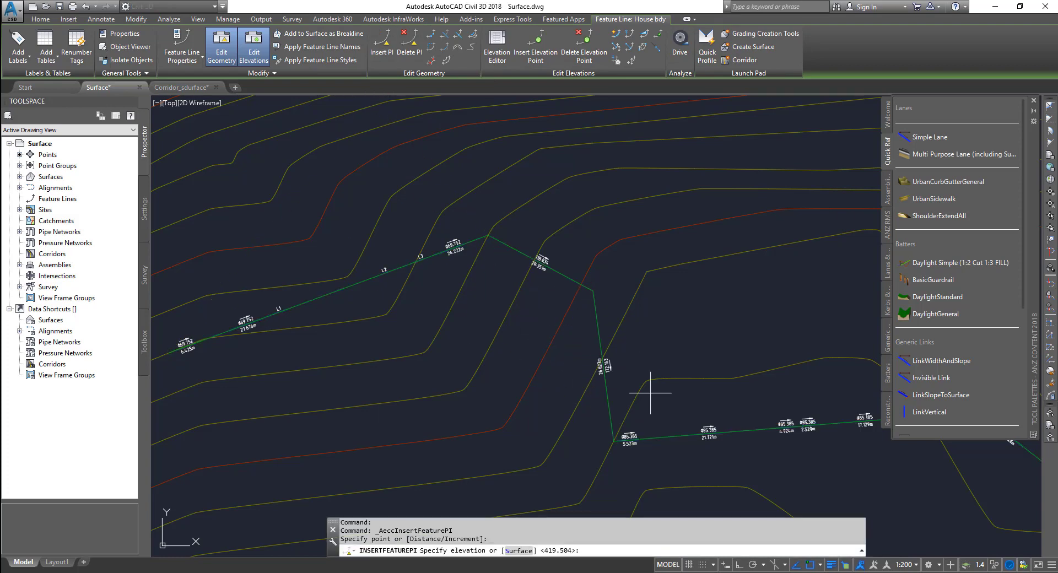
left_click(409, 51)
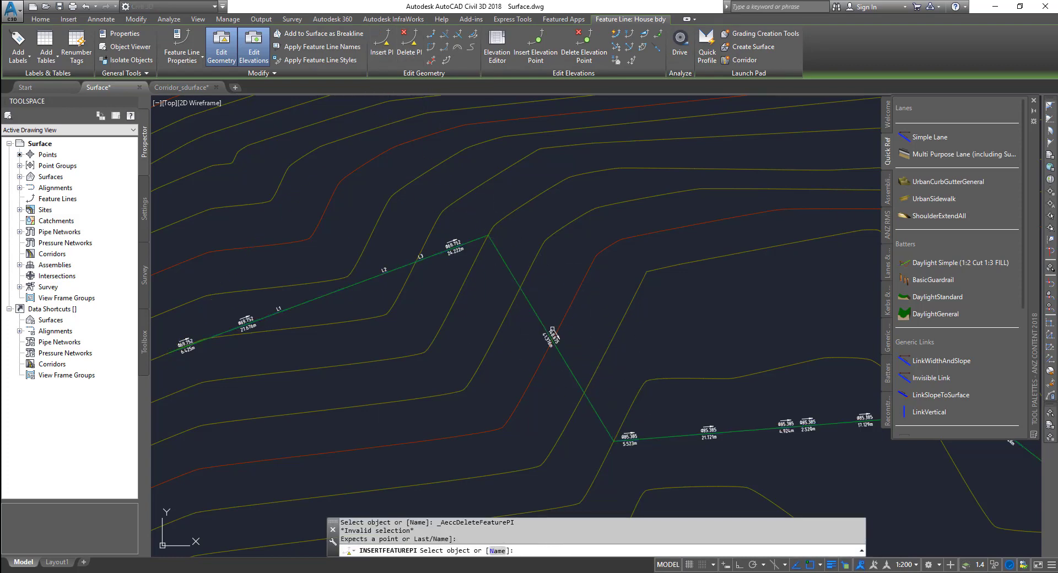
- Try inserting another PI just beyond the feature line's upper corner, attempt to delete it, and cancel the command
left_click(489, 235)
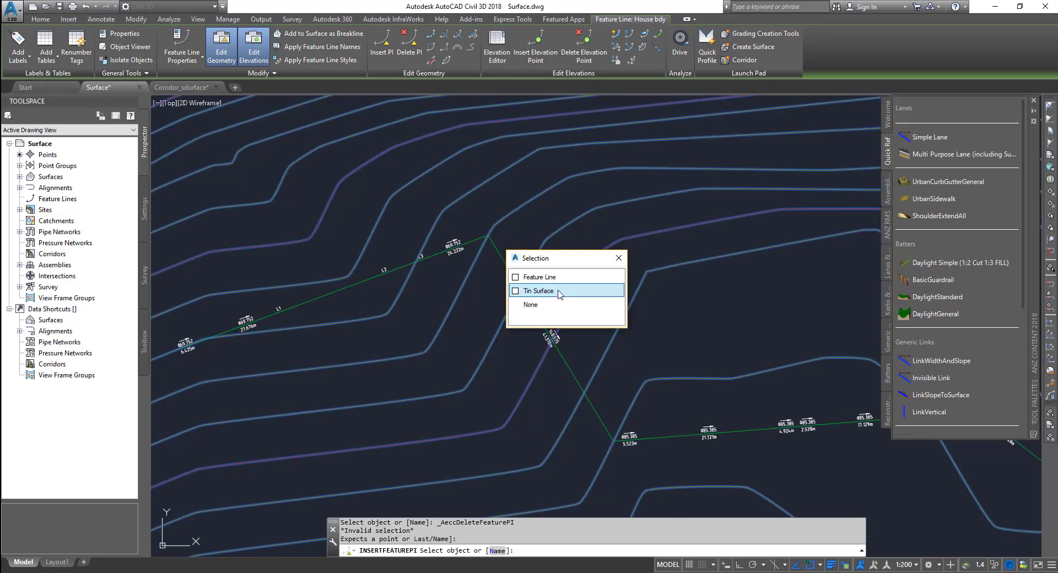
left_click(541, 277)
left_click(547, 259)
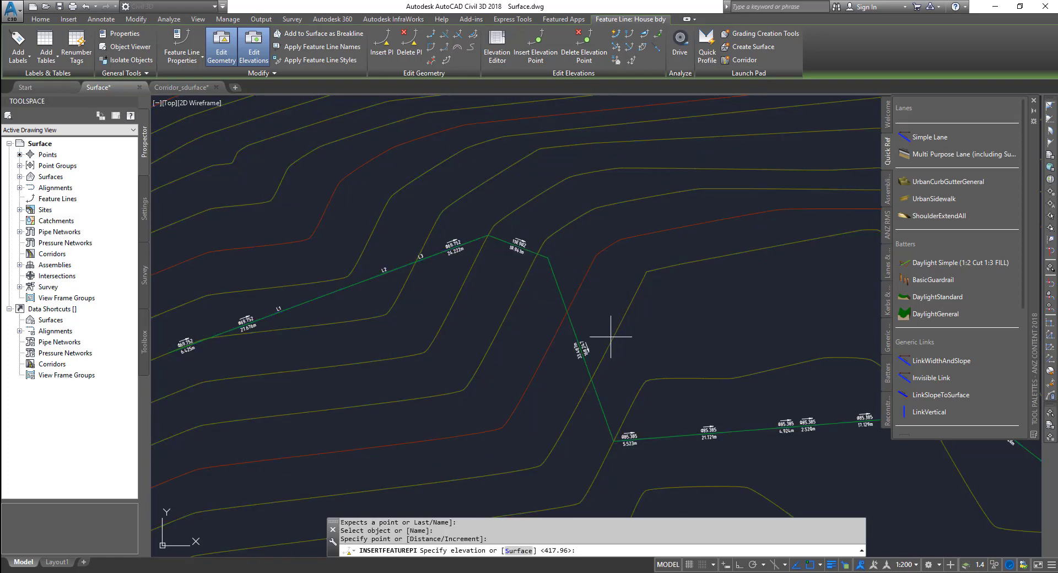
left_click(413, 51)
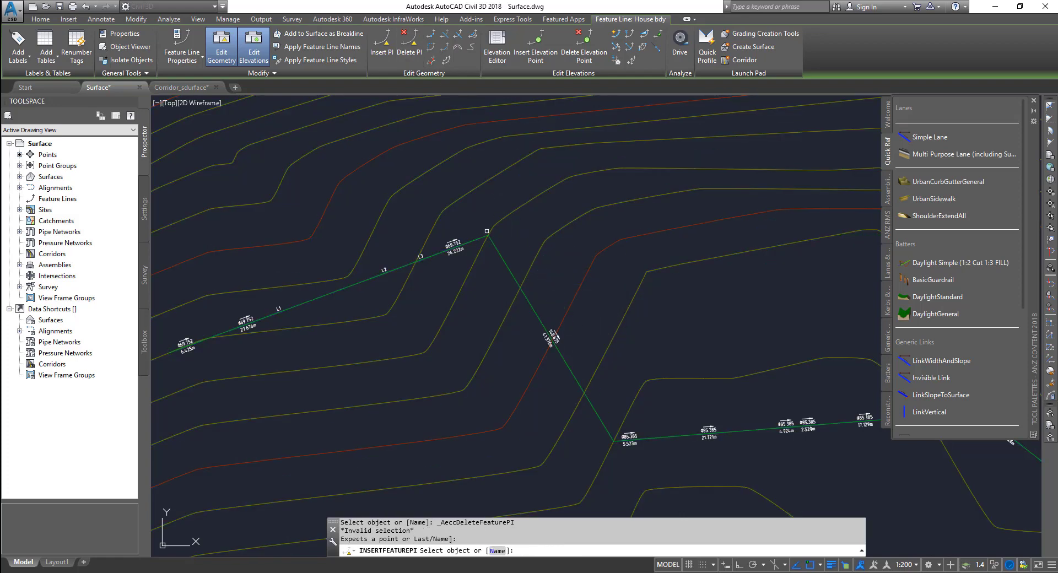
key("Escape")
- Select the House bdy feature line and open it in the Elevation Editor
left_click(488, 232)
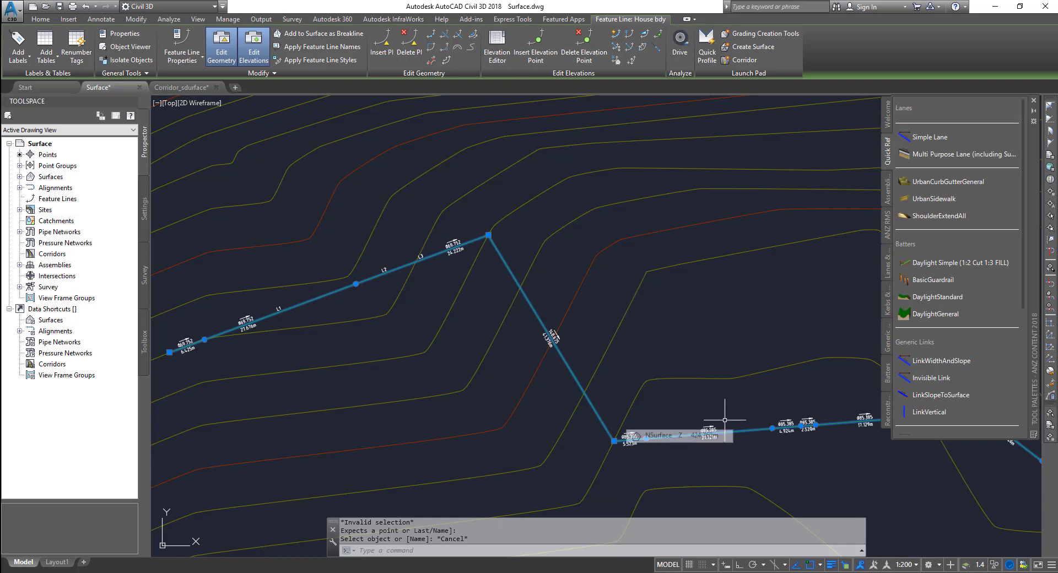
scroll(725, 420, "down", 2)
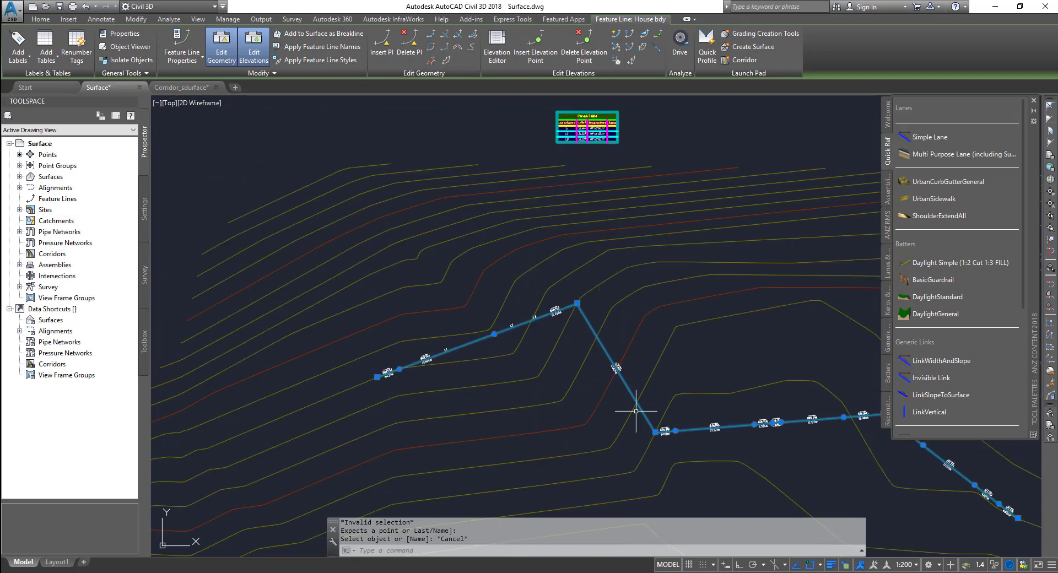
middle_click_drag(446, 421, 364, 332)
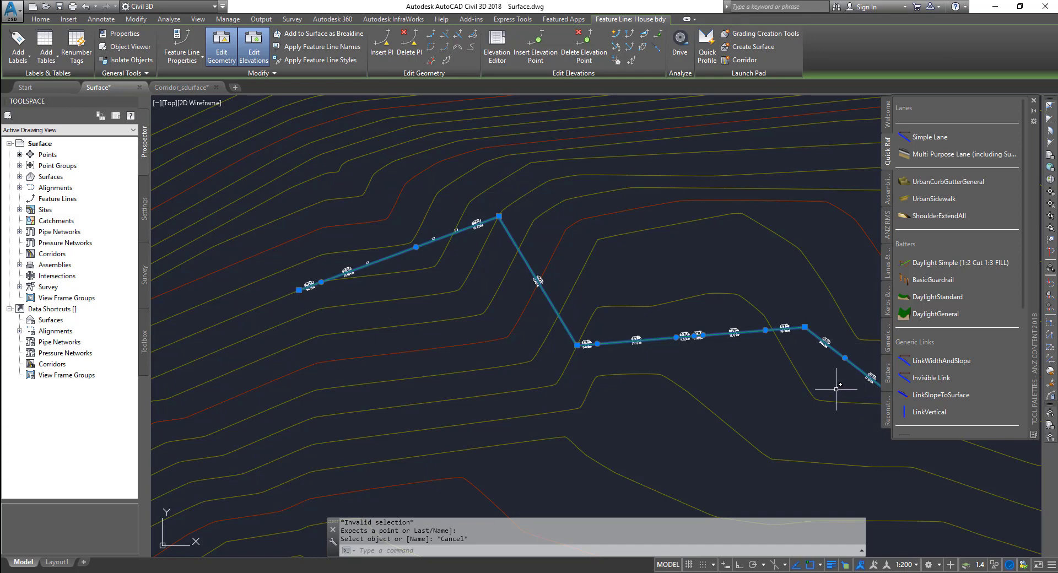
middle_click_drag(828, 381, 702, 375)
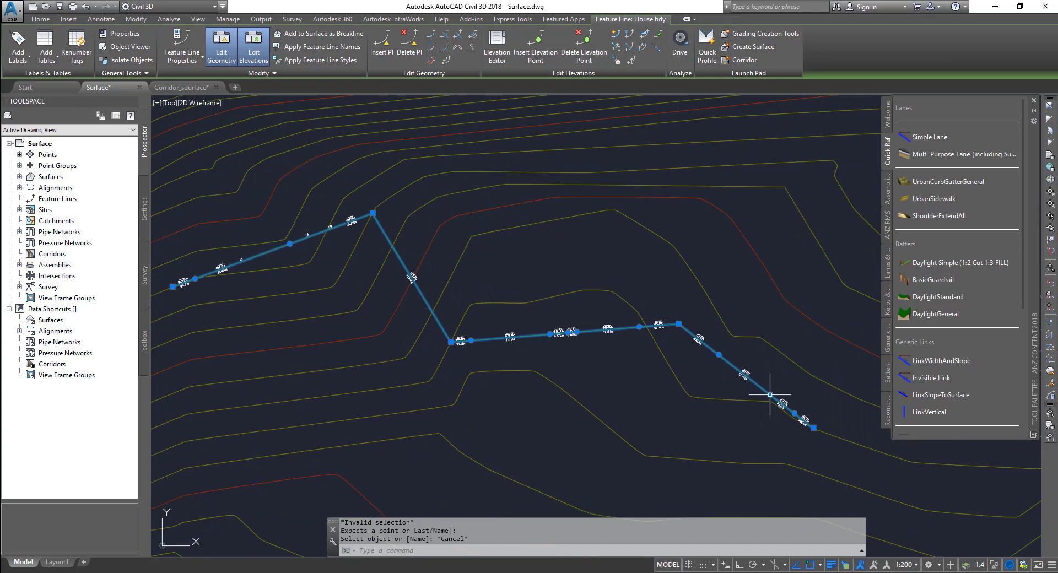
mouse_move(797, 403)
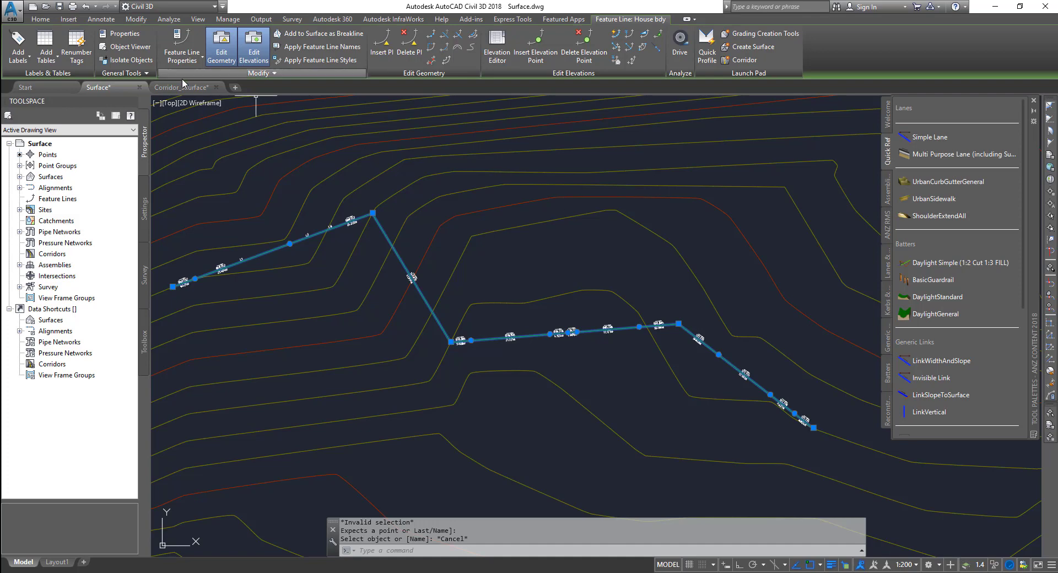
left_click(512, 52)
mouse_move(682, 286)
middle_mouse_down()
mouse_move(683, 276)
mouse_move(907, 293)
middle_mouse_up()
scroll(785, 362, "down", 4)
mouse_move(731, 301)
middle_mouse_down()
mouse_move(678, 251)
mouse_move(700, 204)
middle_mouse_up()
mouse_move(765, 229)
middle_mouse_down()
mouse_move(815, 217)
mouse_move(793, 208)
mouse_move(914, 196)
mouse_move(779, 205)
middle_mouse_up()
scroll(787, 205, "up", 4)
scroll(909, 192, "down", 4)
scroll(789, 200, "up", 2)
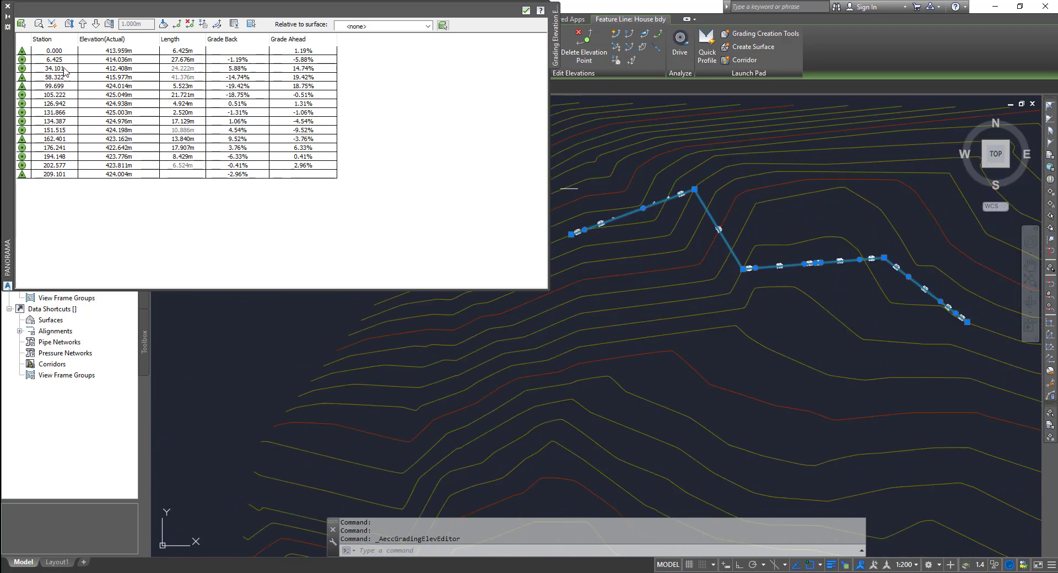
- Step through the feature line's station rows from 0.000 onward, comparing them with the points along the line
left_click(55, 51)
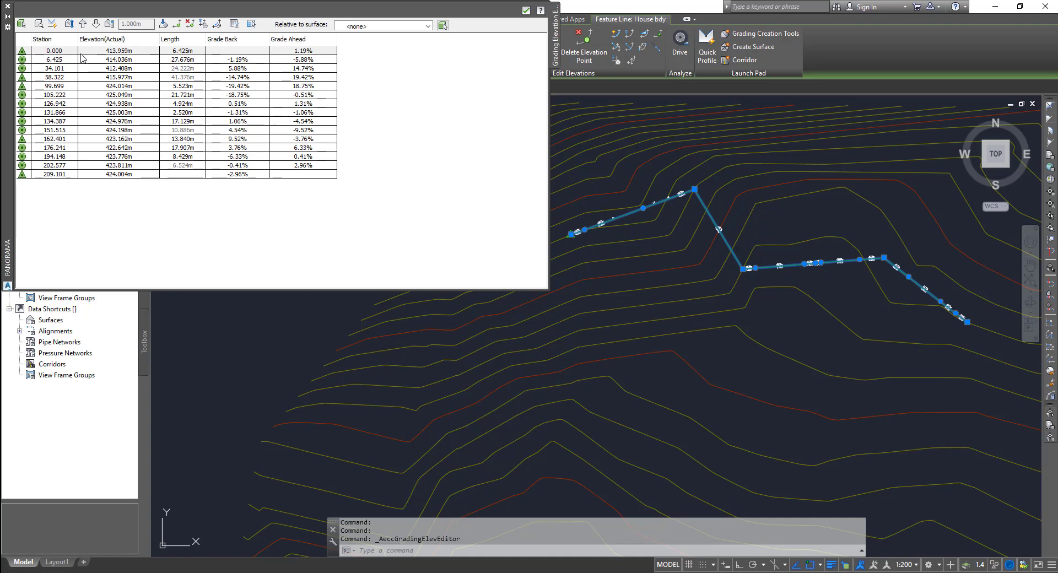
key("Down")
key("Down")
key("Down")
key("Down")
key("Down")
key("Down")
key("Down")
key("Down")
key("Down")
key("Down")
key("Down")
key("Down")
key("Down")
key("Down")
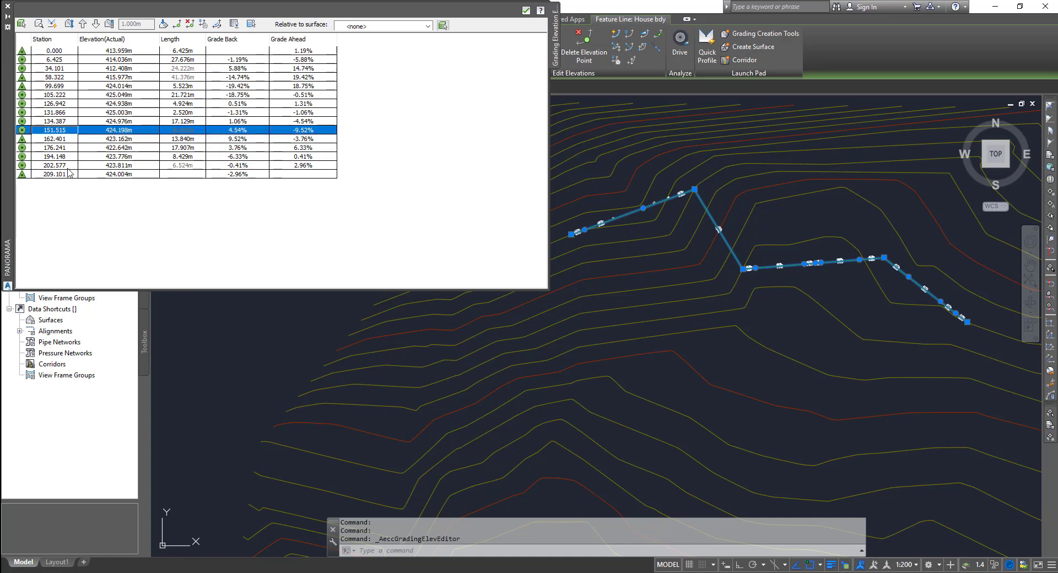
left_click(69, 70)
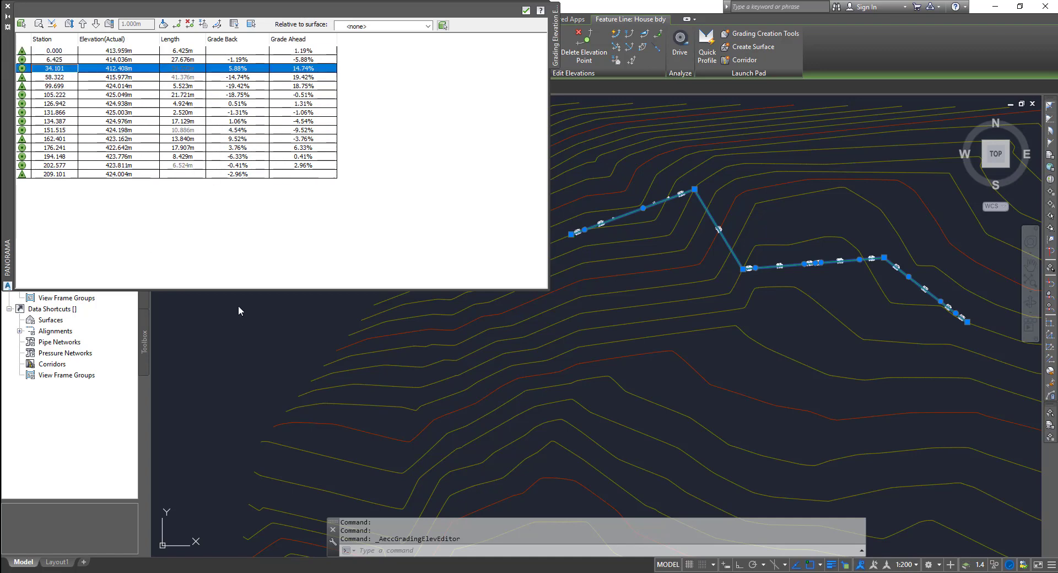
left_click_drag(239, 311, 331, 347)
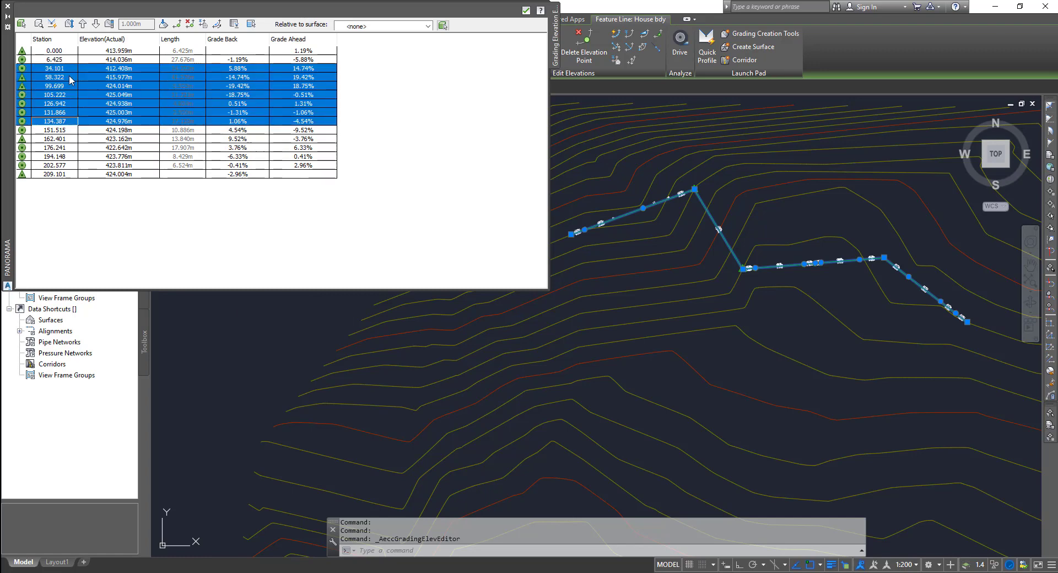
- Set the elevation at station 34.101 to 450 m
left_click(134, 67)
left_click(100, 67)
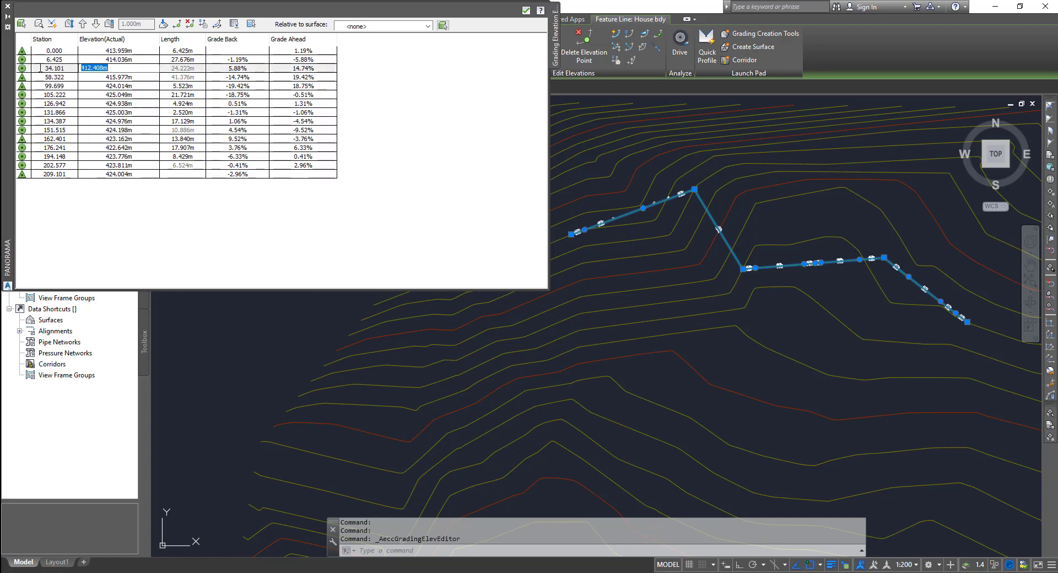
type("450")
key("Return")
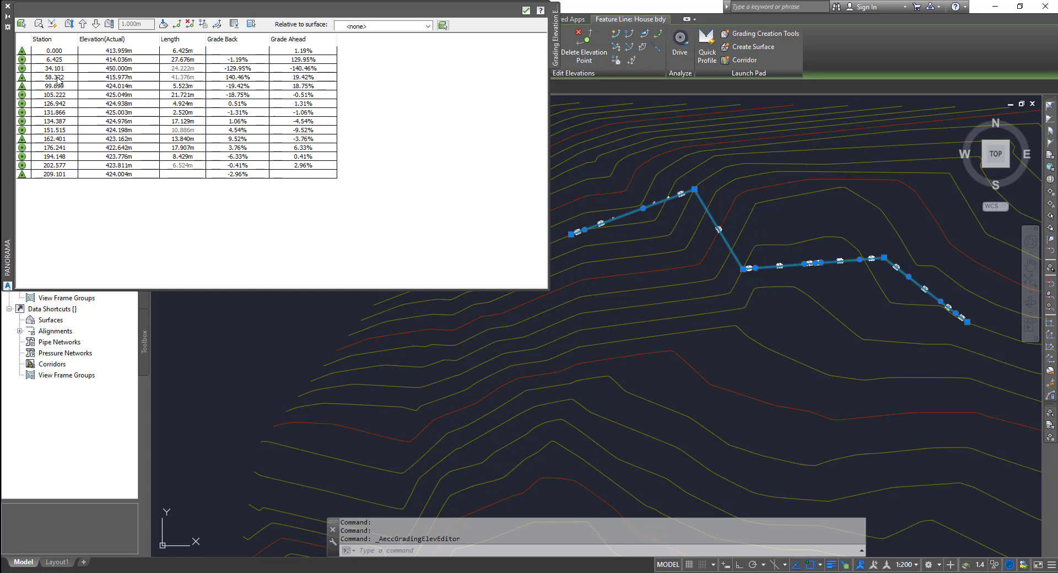
- Examine the grade back, grade ahead and length values across the feature line's stations
left_click(242, 68)
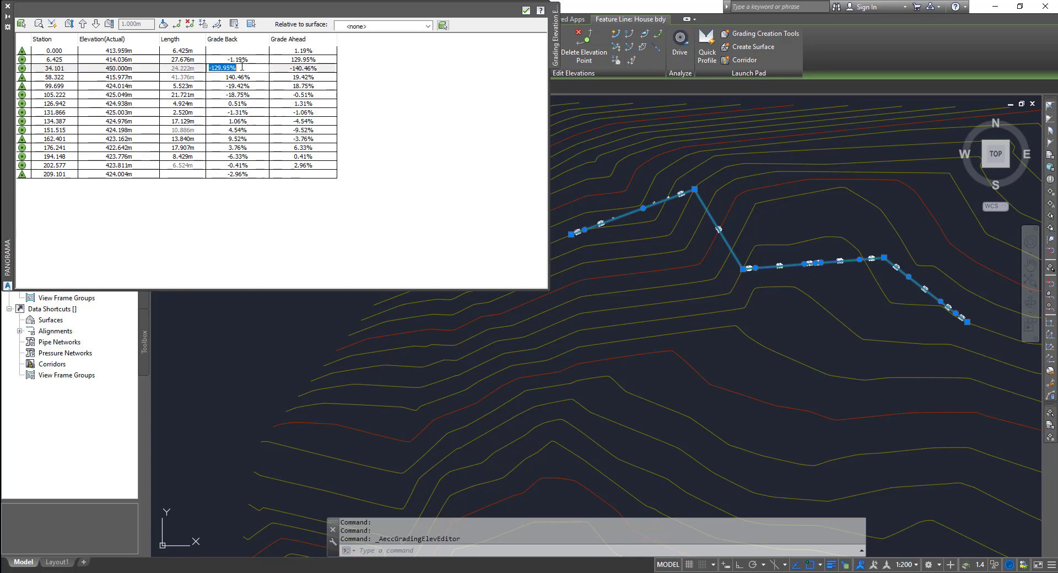
left_click(253, 88)
left_click(255, 122)
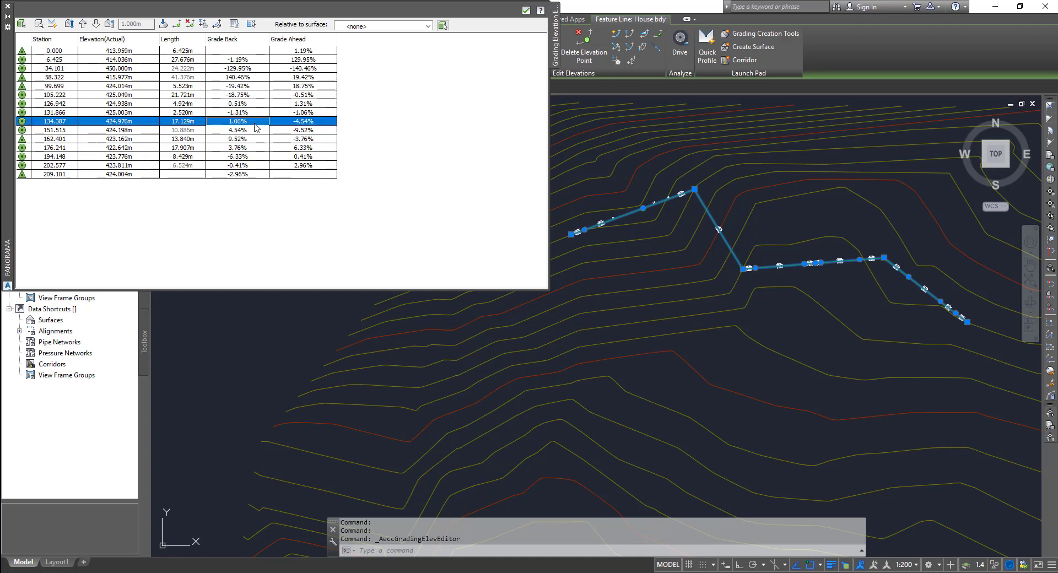
left_click(310, 69)
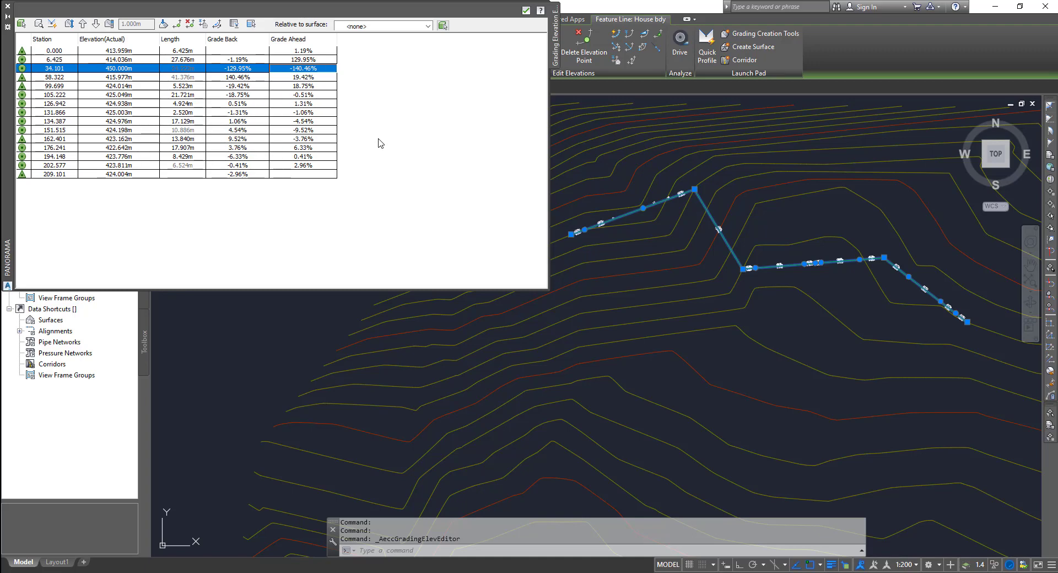
left_click(197, 85)
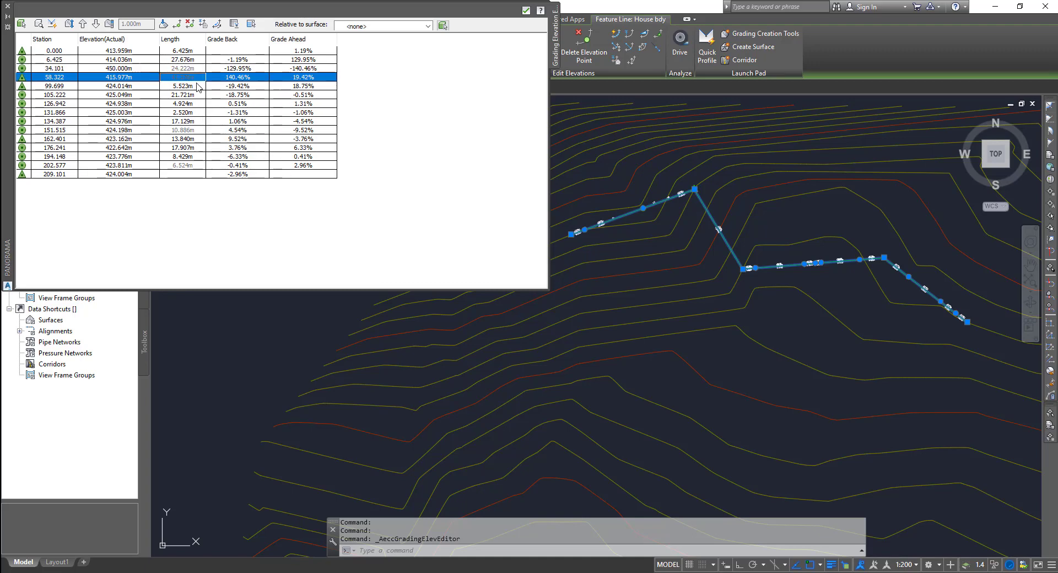
left_click(198, 85)
key("Escape")
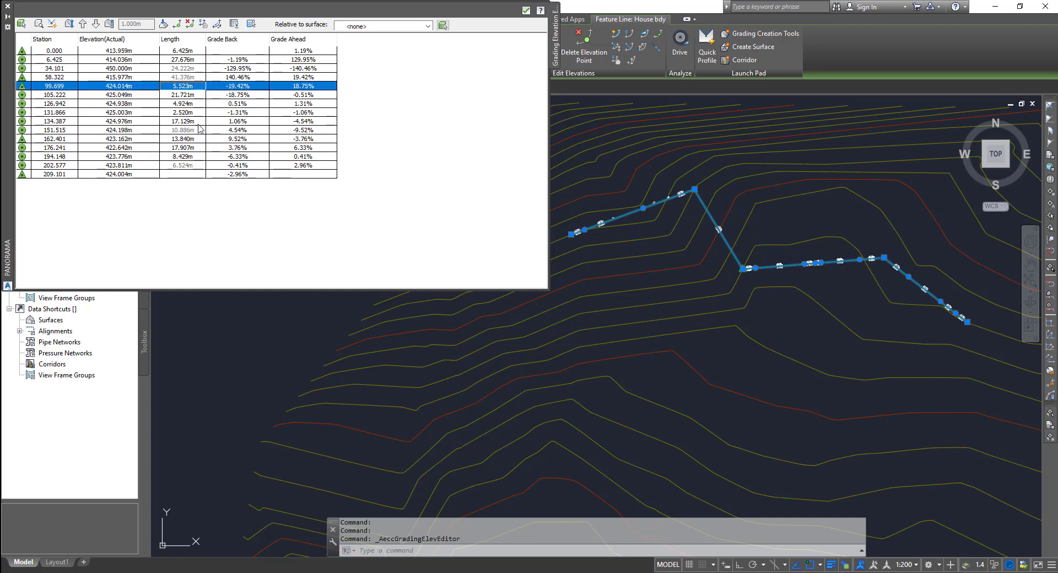
key("Down")
key("Down")
key("Down")
key("Down")
key("Down")
key("Down")
key("Down")
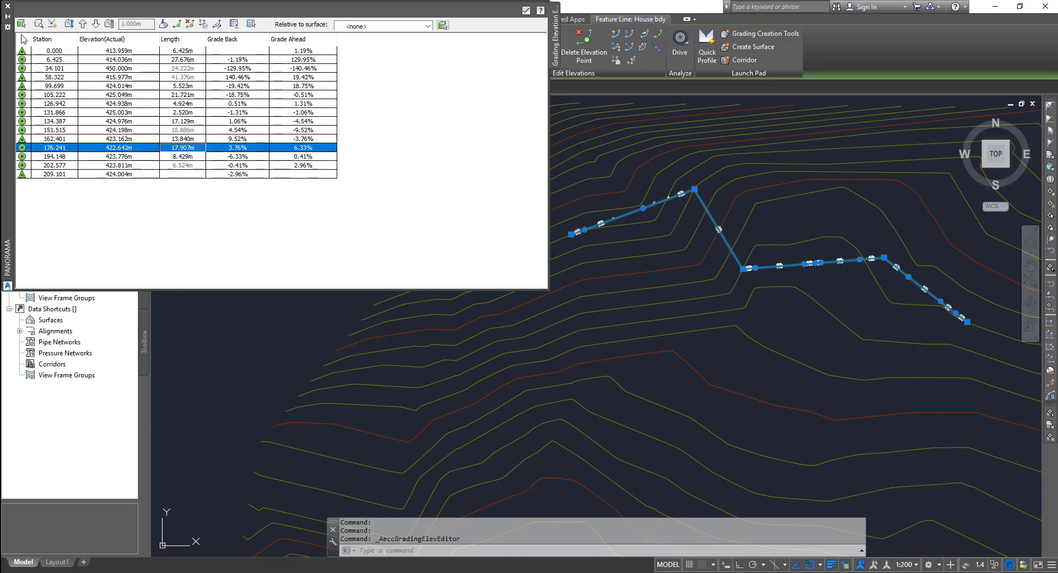
- Raise the elevation at station 0.000 by one 1.000 m increment
left_click(56, 50)
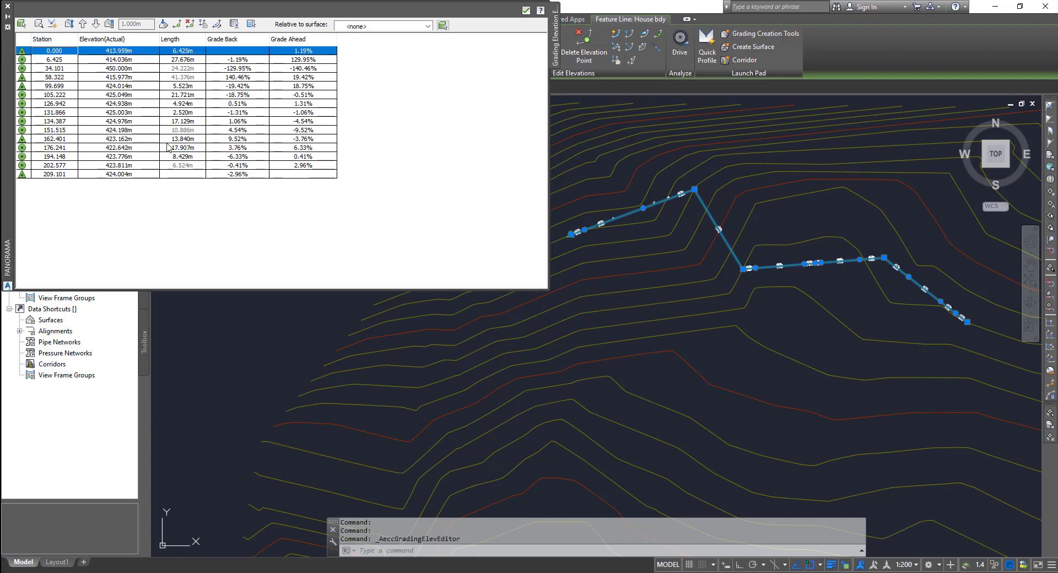
scroll(568, 232, "up", 4)
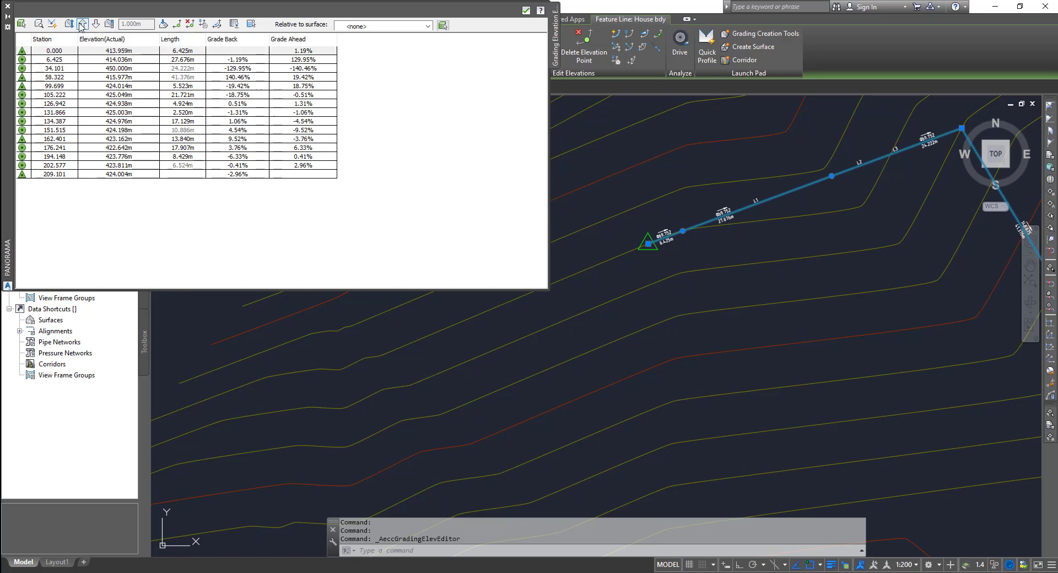
left_click(83, 24)
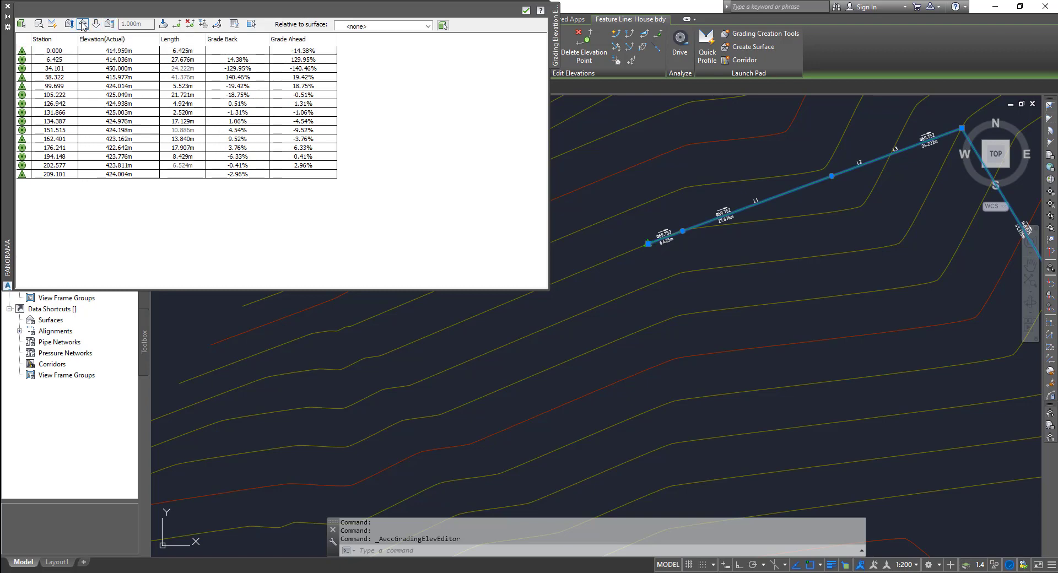
- Raise all of the feature line's elevations by two more 1.000 m increments
left_click(83, 24)
left_click(82, 24)
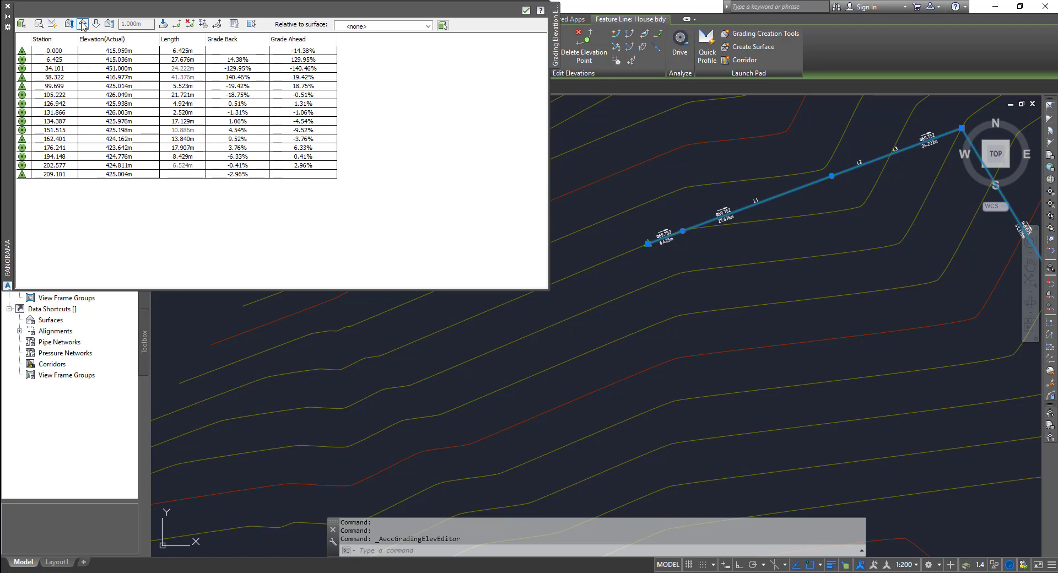
- Set the elevation of the point at station 0.000 from the NSurface surface, without intermediate grade break points
left_click(90, 52)
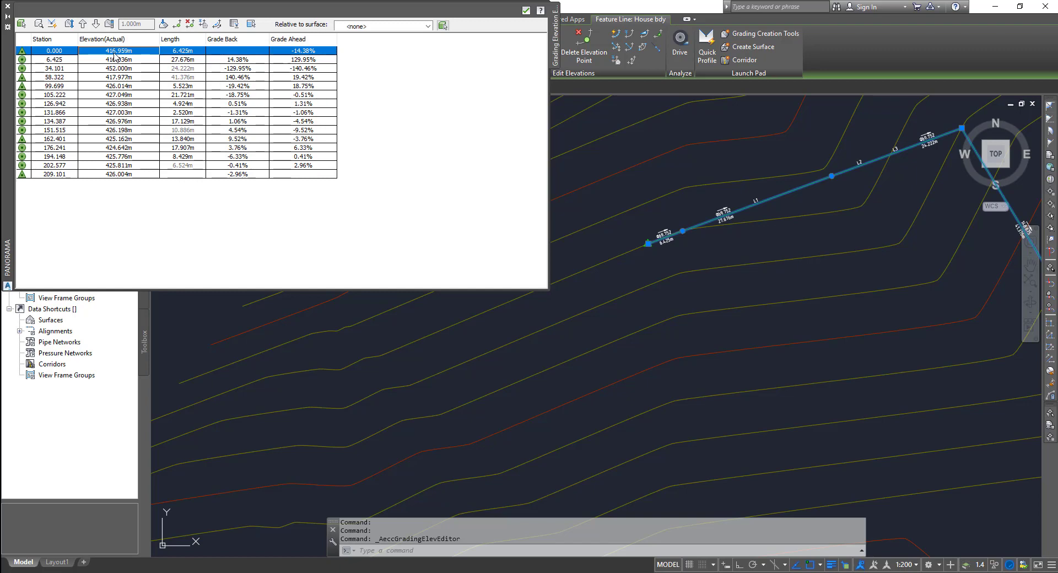
left_click(204, 24)
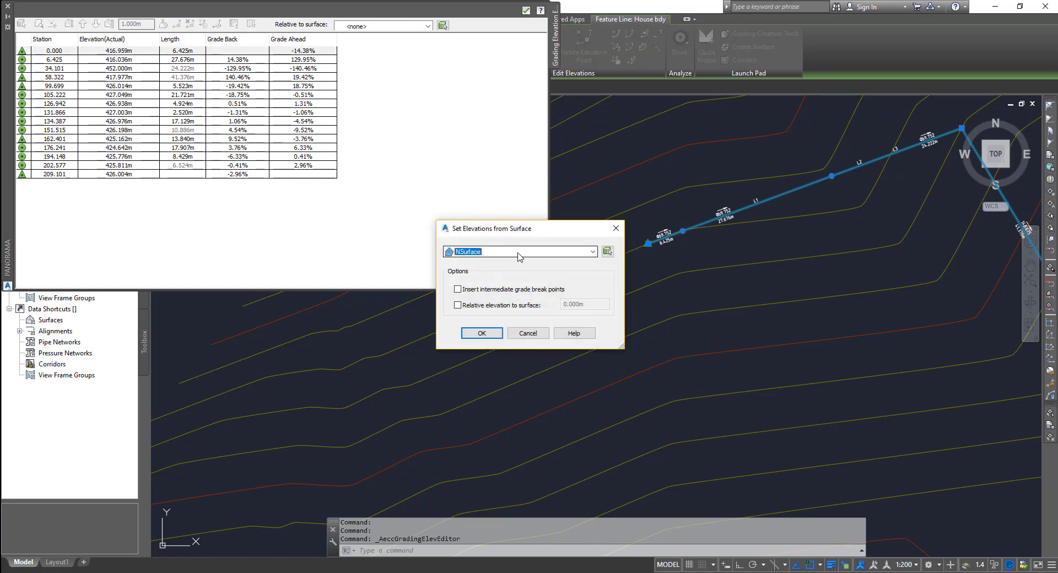
left_click(482, 334)
left_click(125, 53)
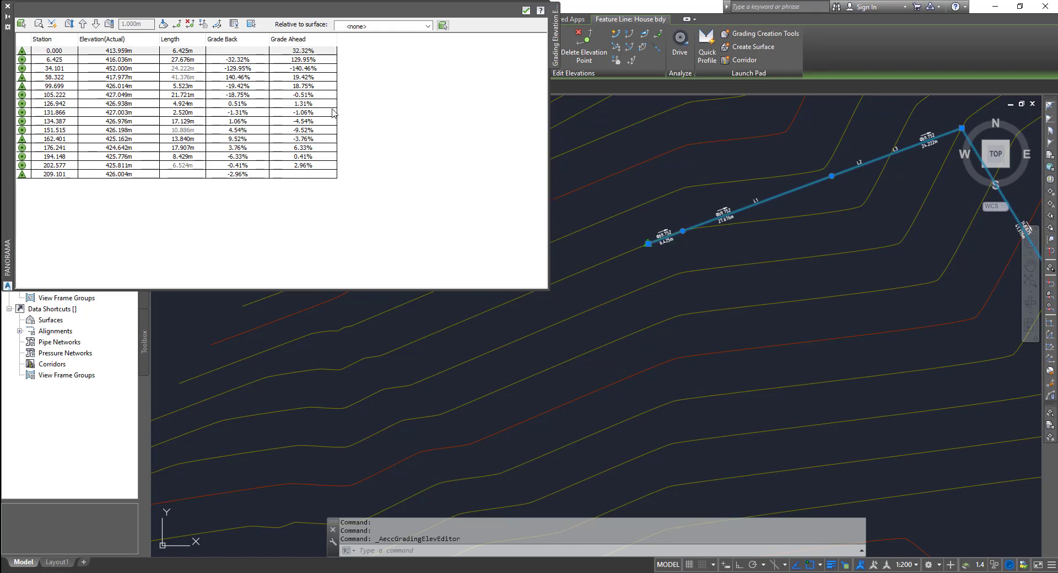
- Limit the station rows to grade breaks only, checking the length and grade cells of the first stations with the filter on and off
left_click(237, 26)
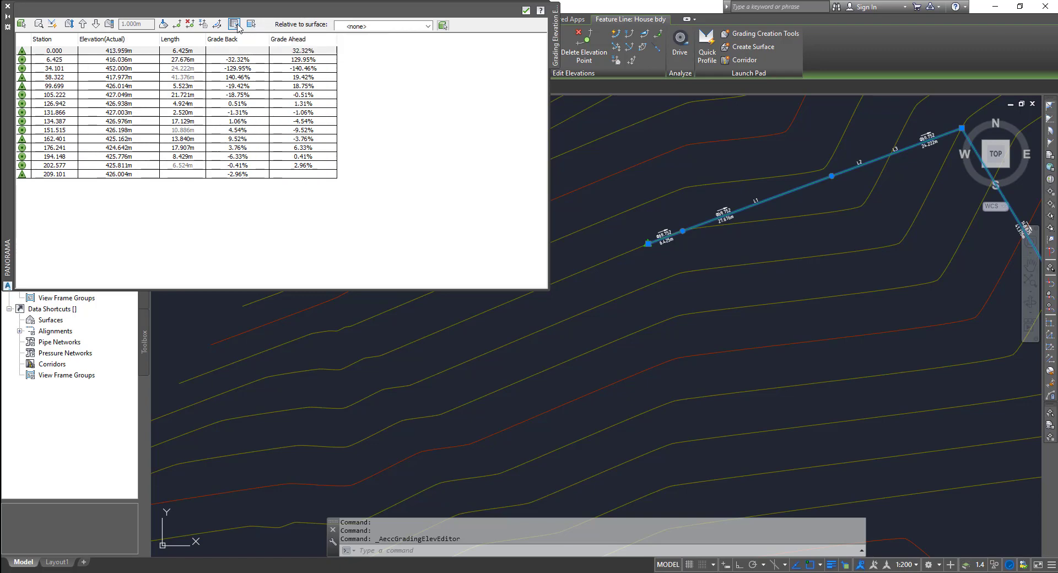
left_click(103, 56)
left_click(189, 52)
left_click(187, 52)
left_click(307, 59)
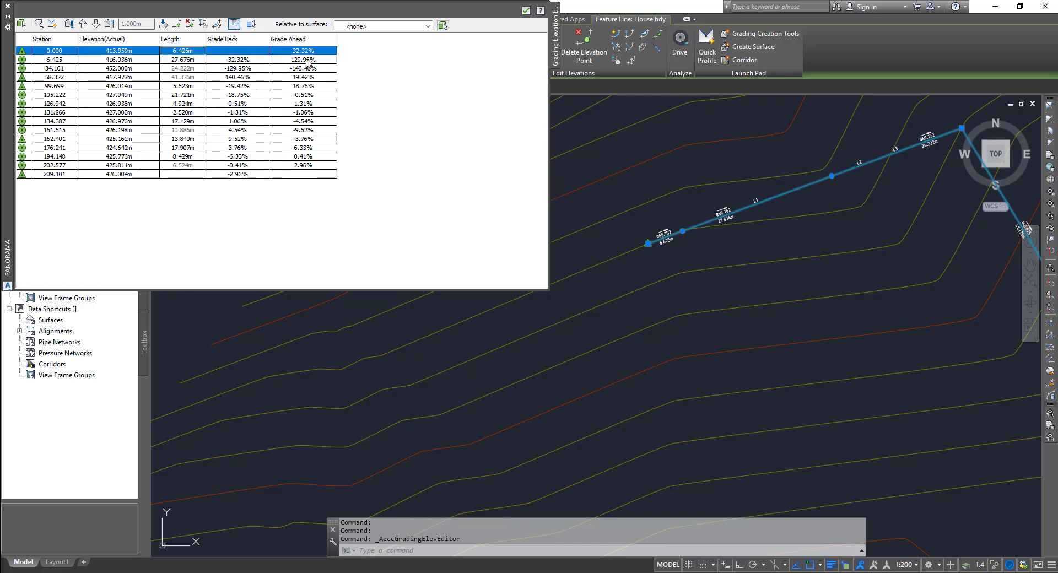
left_click(316, 51)
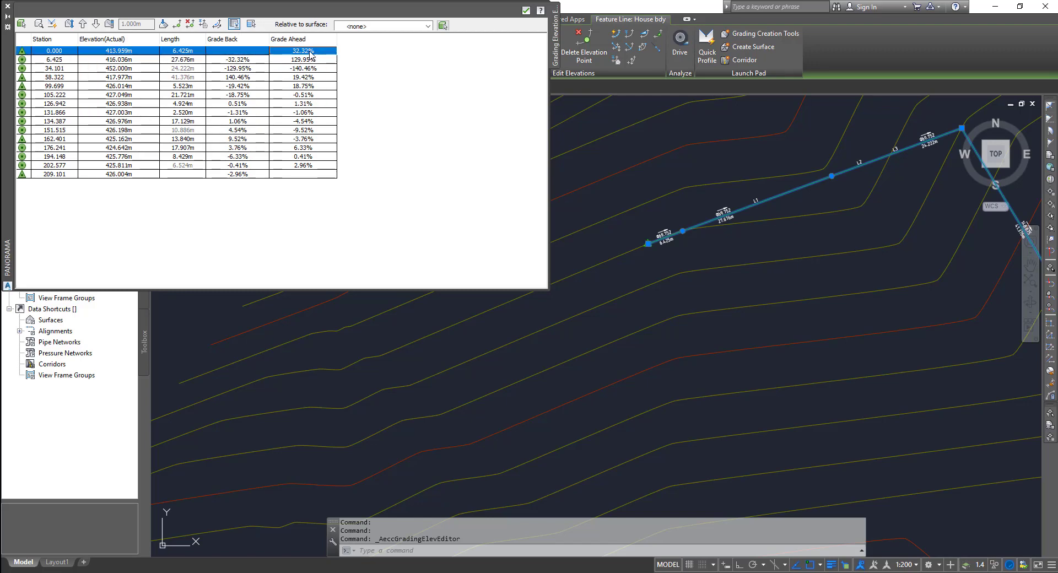
left_click(235, 24)
left_click(236, 53)
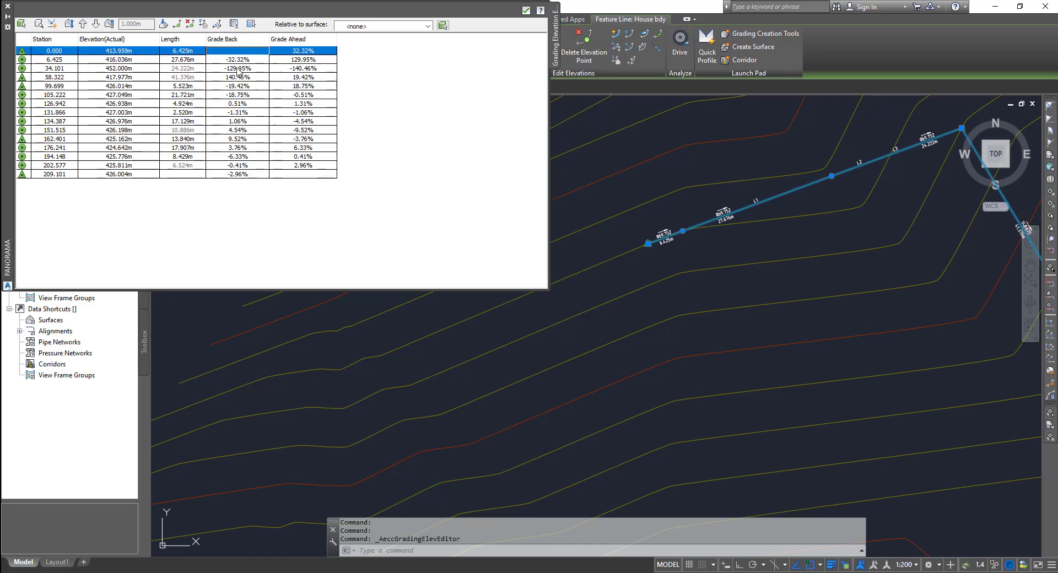
left_click(237, 69)
left_click(234, 23)
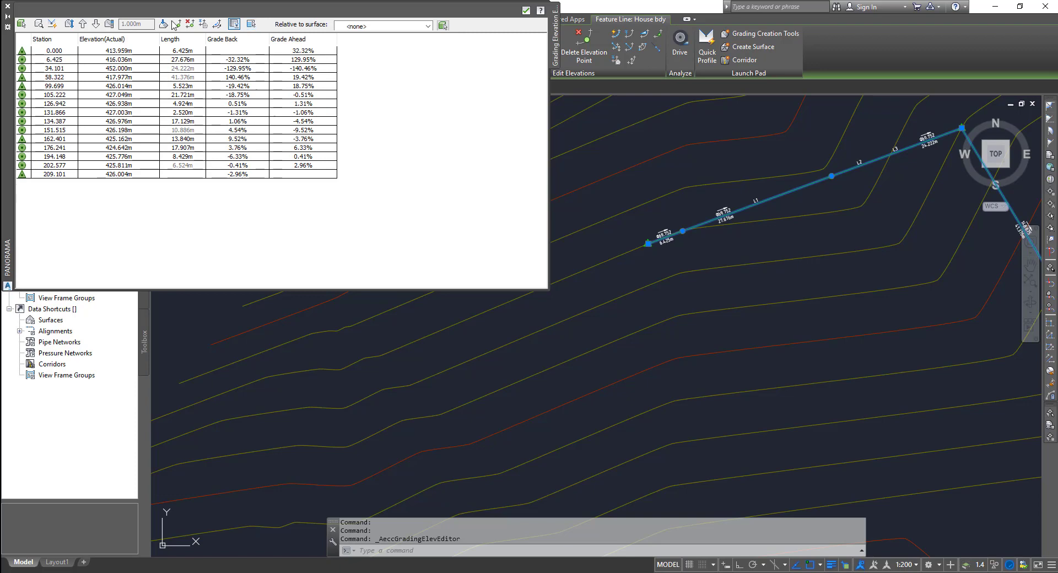
- Show the feature line's elevations relative to the NSurface surface, and close the Elevation Editor
left_click(376, 26)
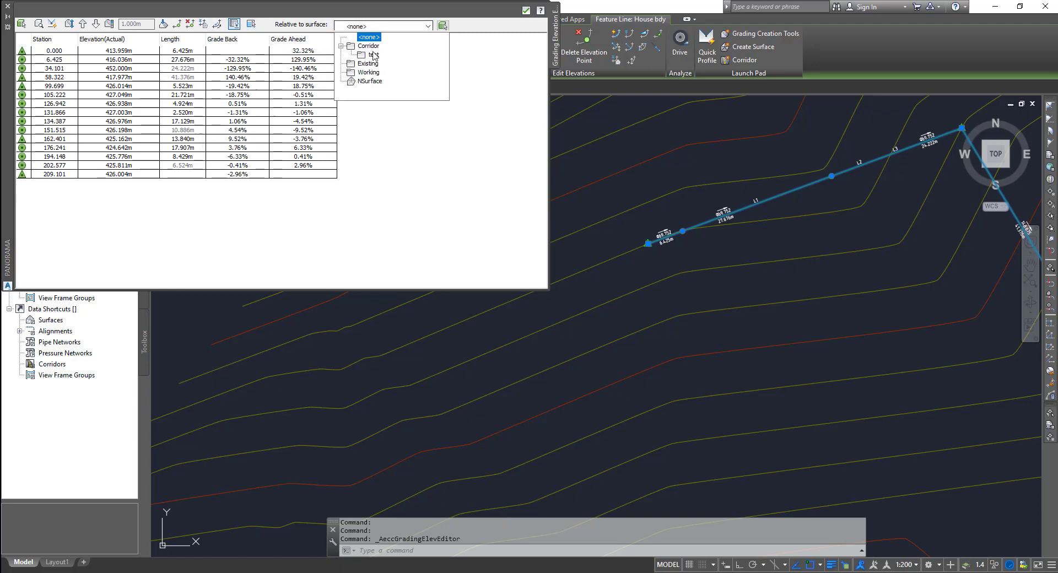
left_click(369, 81)
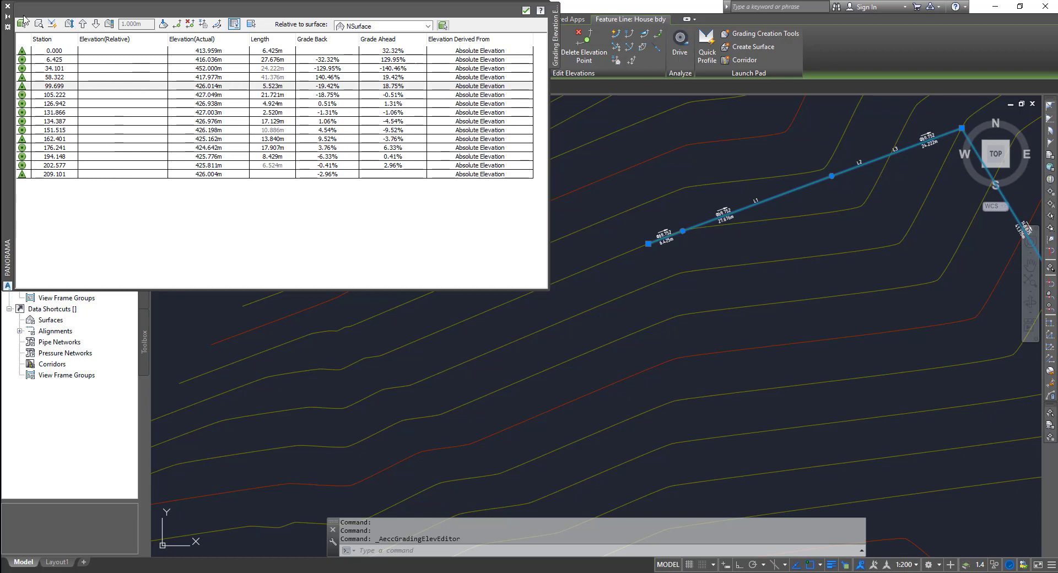
left_click(9, 7)
middle_click_drag(575, 234, 456, 277)
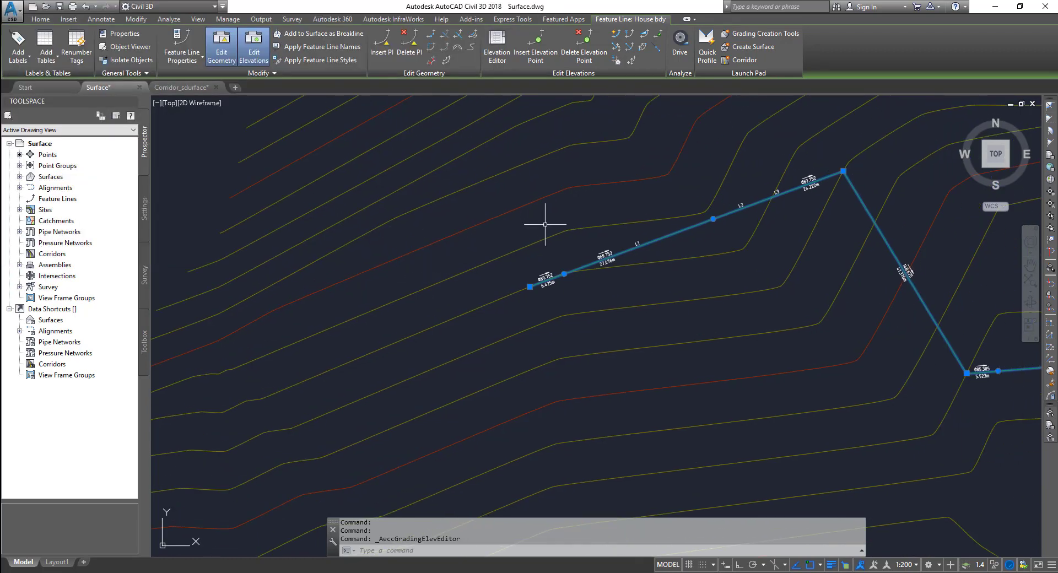
mouse_move(851, 340)
middle_mouse_down()
mouse_move(801, 297)
mouse_move(687, 253)
middle_mouse_up()
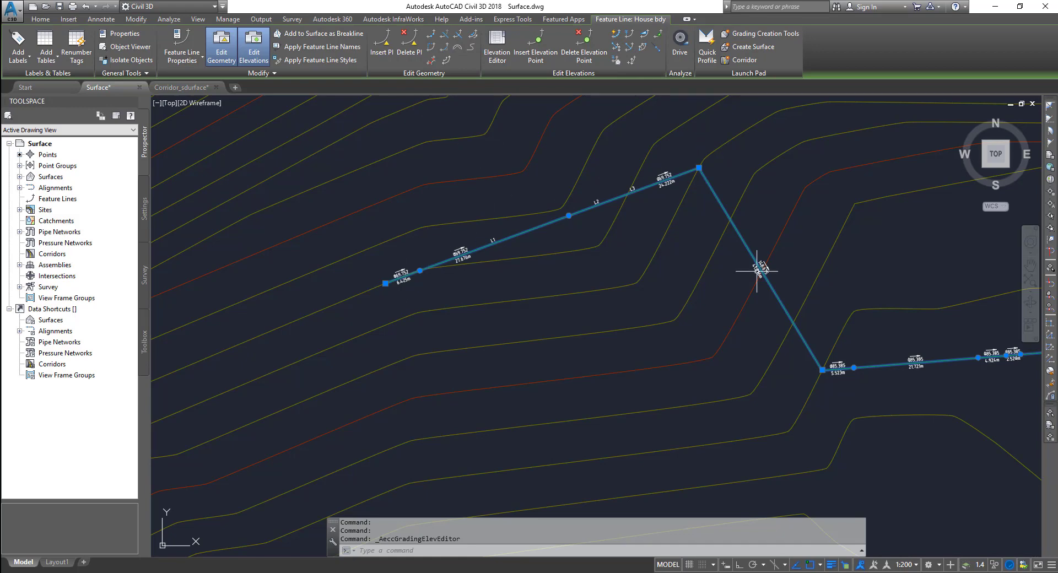
mouse_move(781, 293)
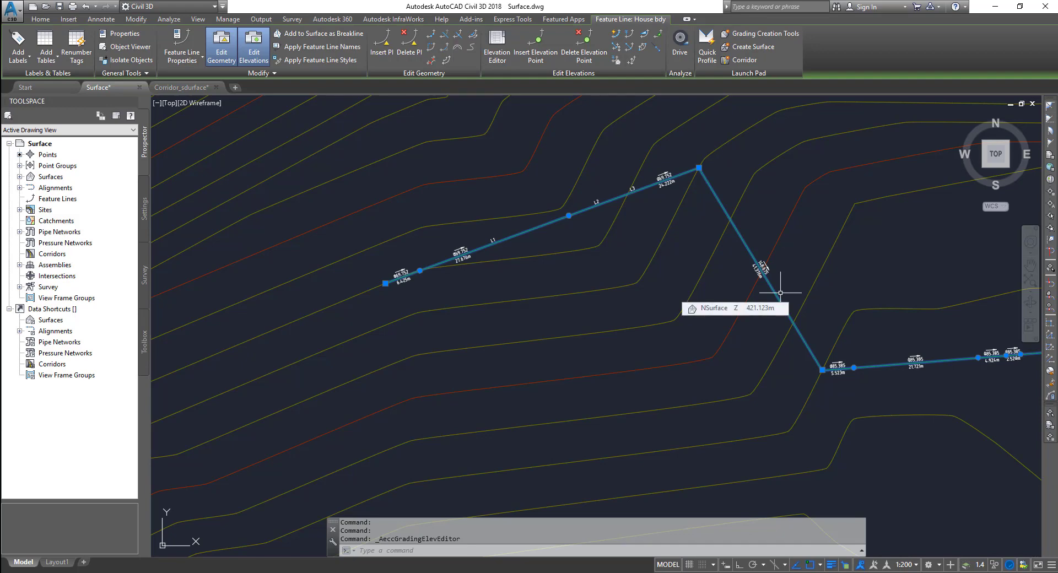